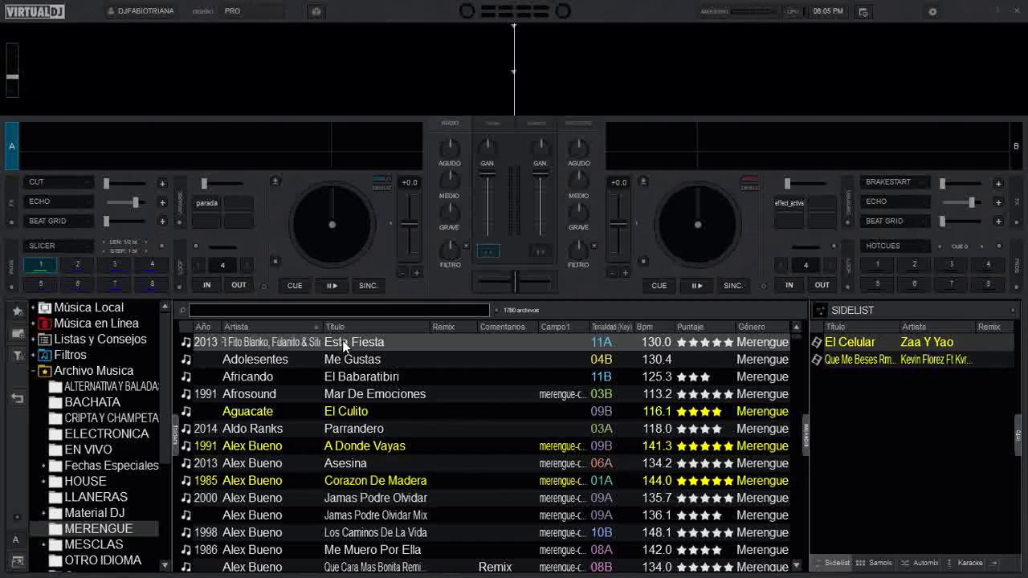
# - Load Esta Fiesta onto deck A and El Babaratibiri onto deck B, and adjust the zoom of the scrolling waveforms
pyautogui.moveTo(346, 346); pyautogui.dragTo(323, 250)
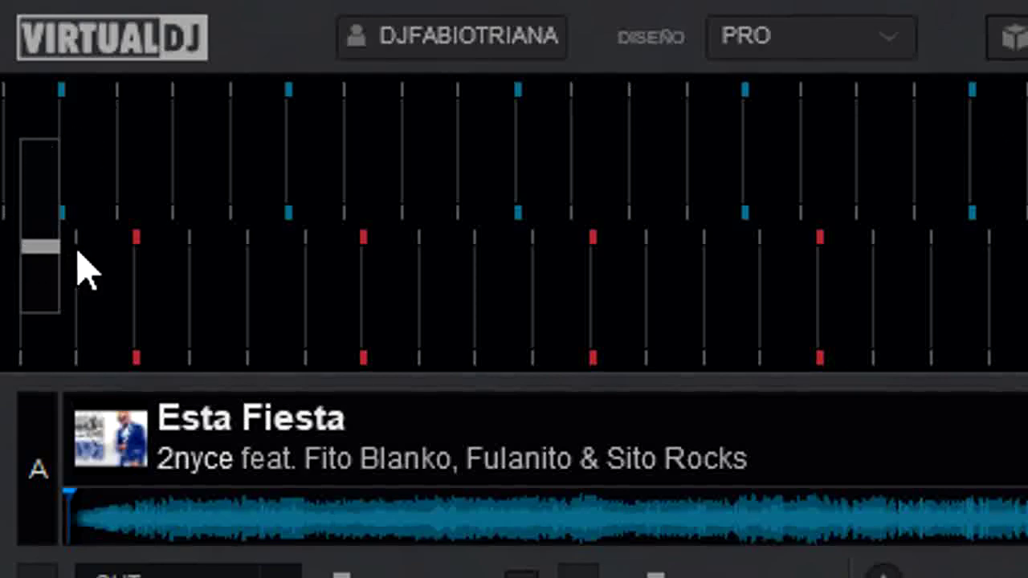
pyautogui.moveTo(40, 247); pyautogui.dragTo(32, 146)
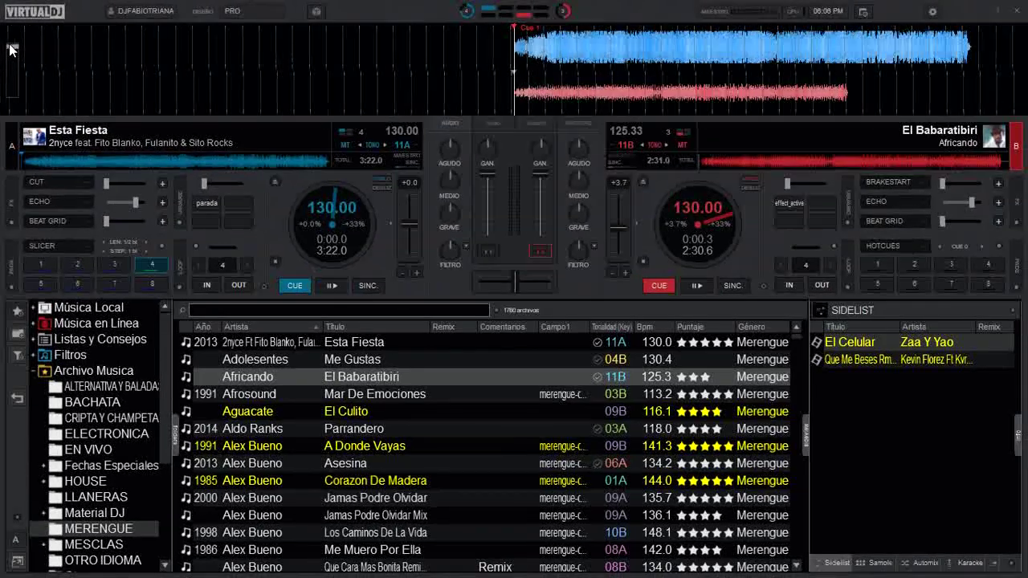
pyautogui.moveTo(20, 89)
pyautogui.mouseDown()
pyautogui.moveTo(20, 57)
pyautogui.moveTo(18, 88)
pyautogui.mouseUp()
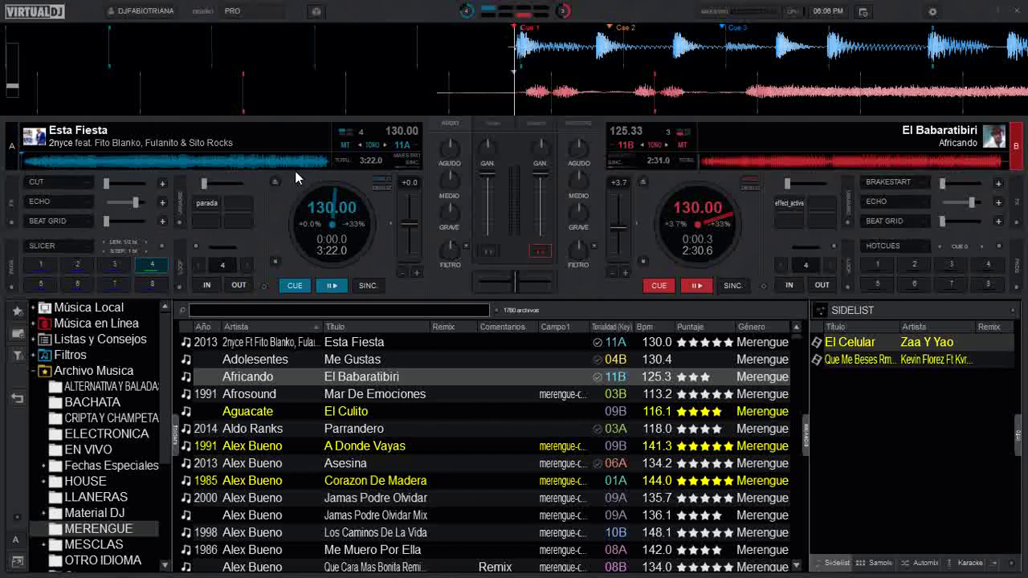
# - Alternate the active deck between A and B, finishing with deck A selected
pyautogui.click(12, 153)
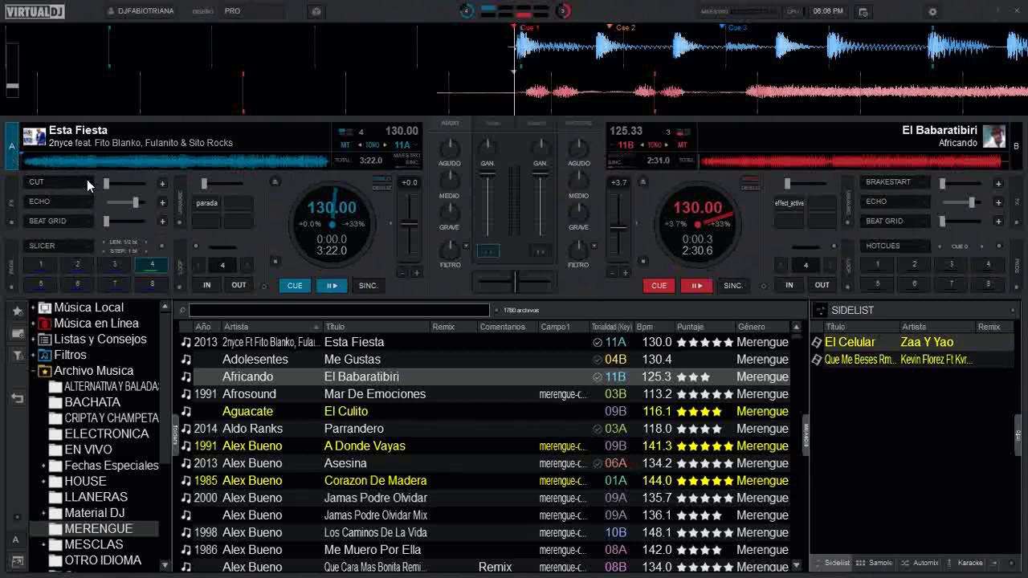
pyautogui.click(1018, 148)
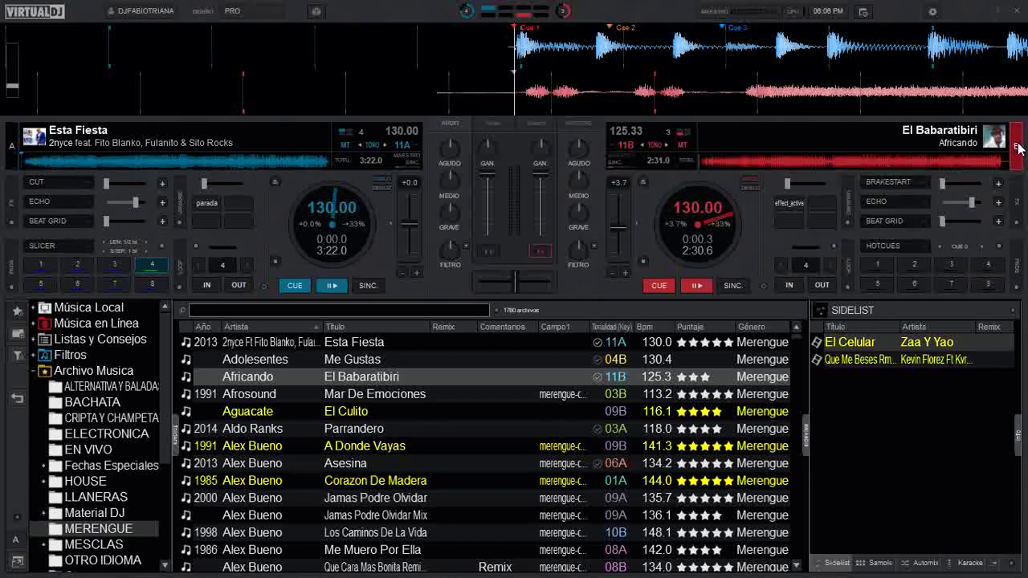
pyautogui.click(14, 152)
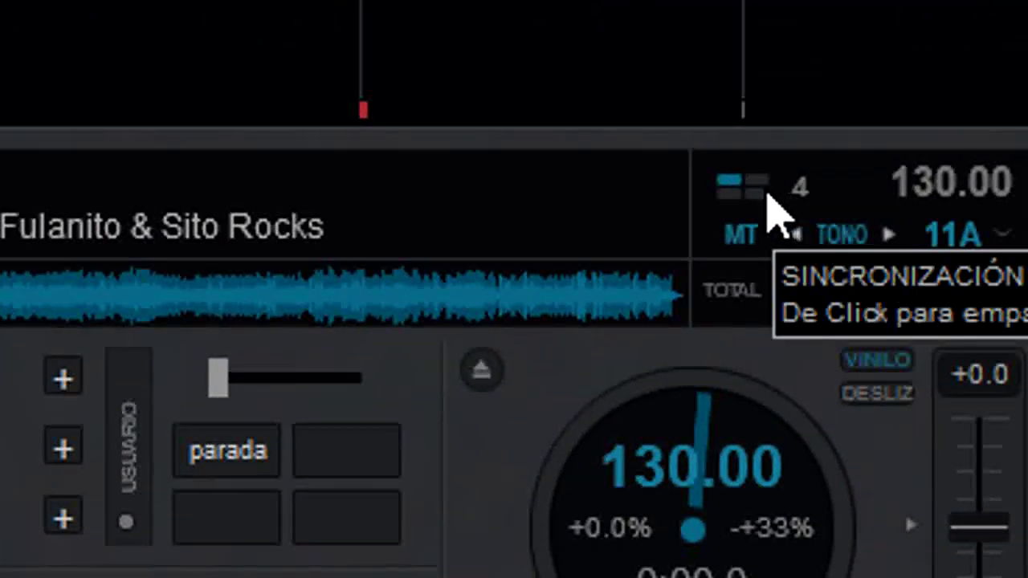
# - Reveal the BPM edit and tap controls on deck A and choose the edit option
pyautogui.click(940, 183)
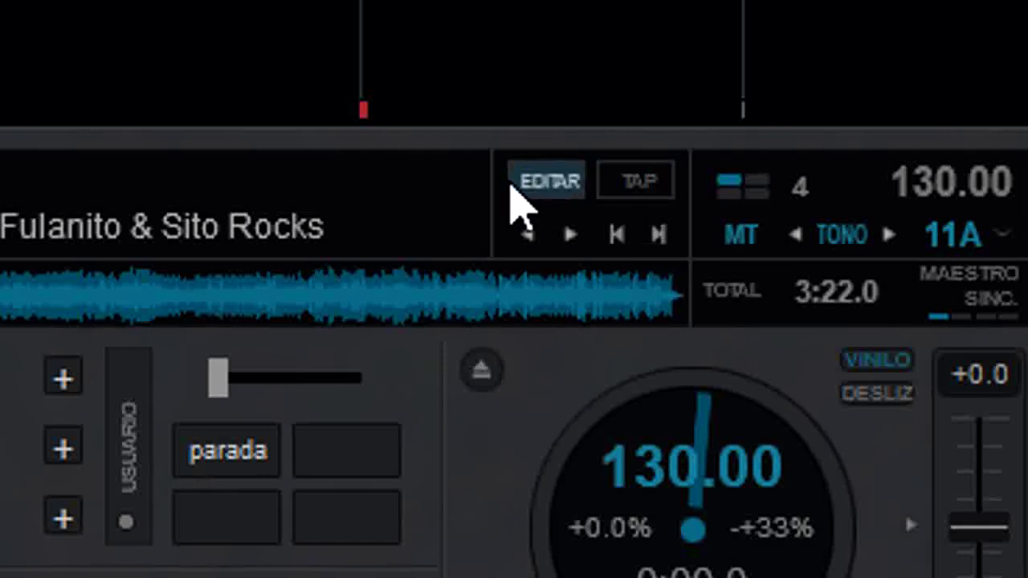
pyautogui.click(560, 187)
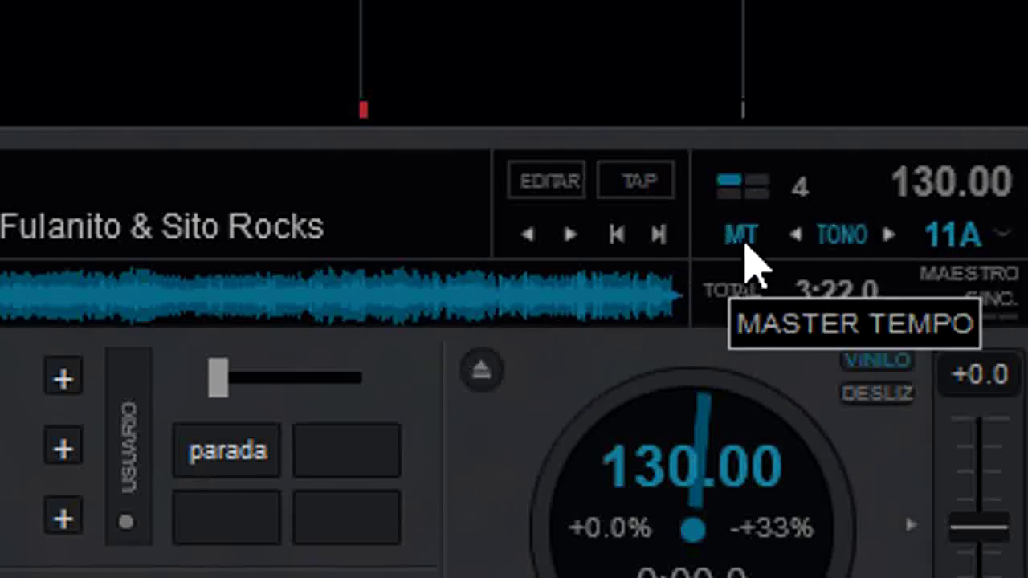
# - Turn Master Tempo off and back on for deck A
pyautogui.click(744, 235)
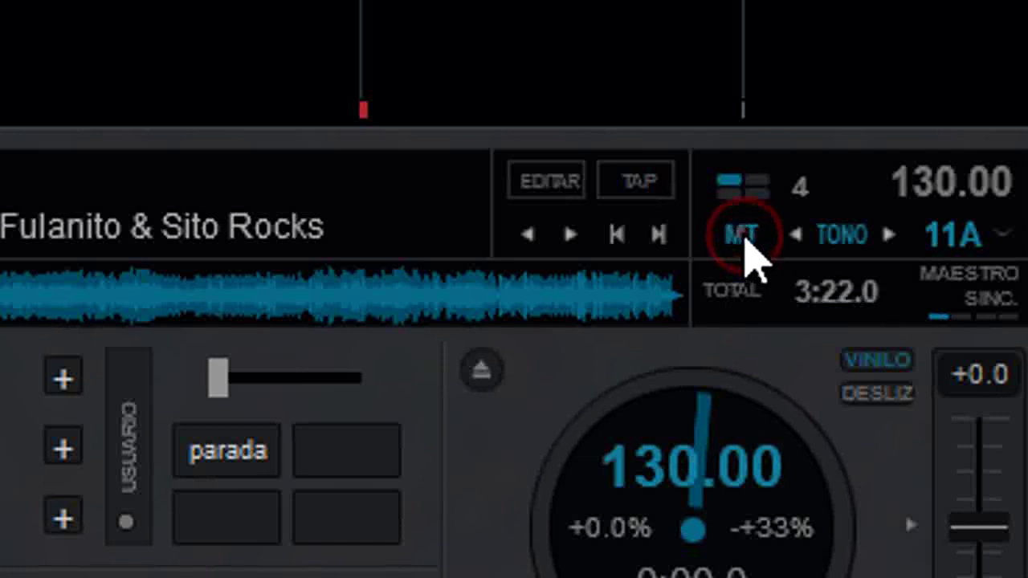
pyautogui.click(740, 241)
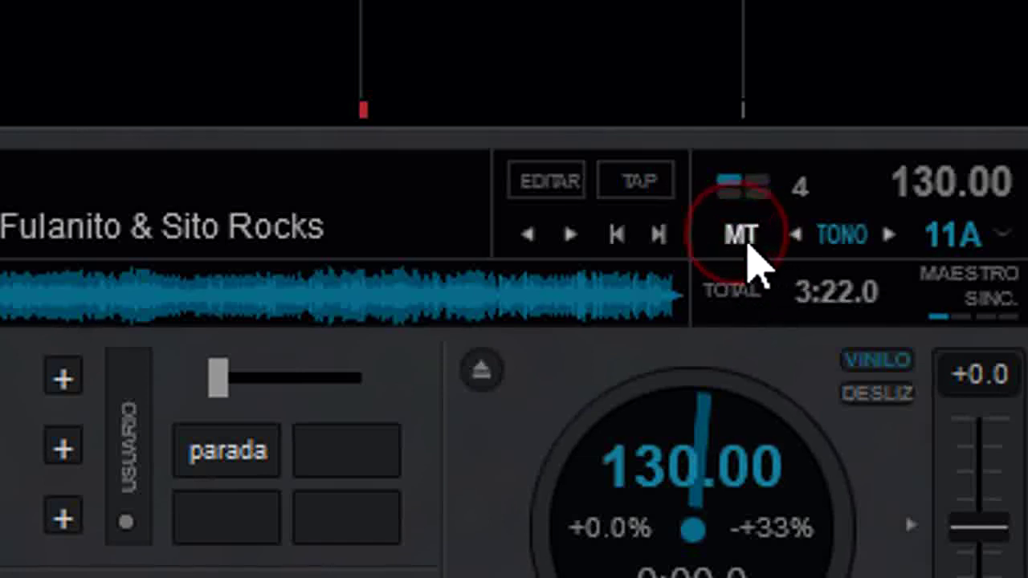
pyautogui.click(745, 236)
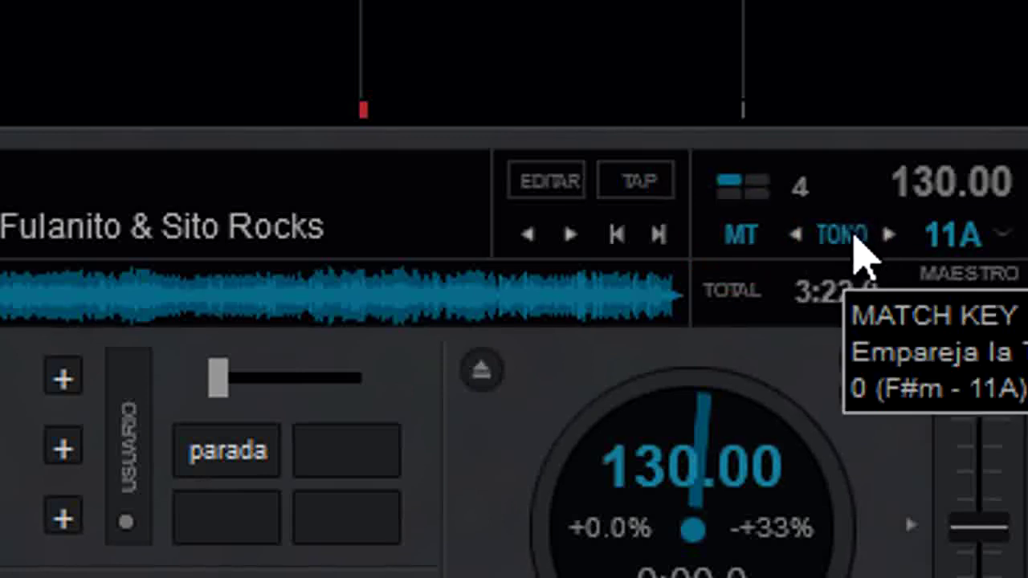
# - Try the match key control on deck A and lower the track's key by three semitones to 02A
pyautogui.click(856, 238)
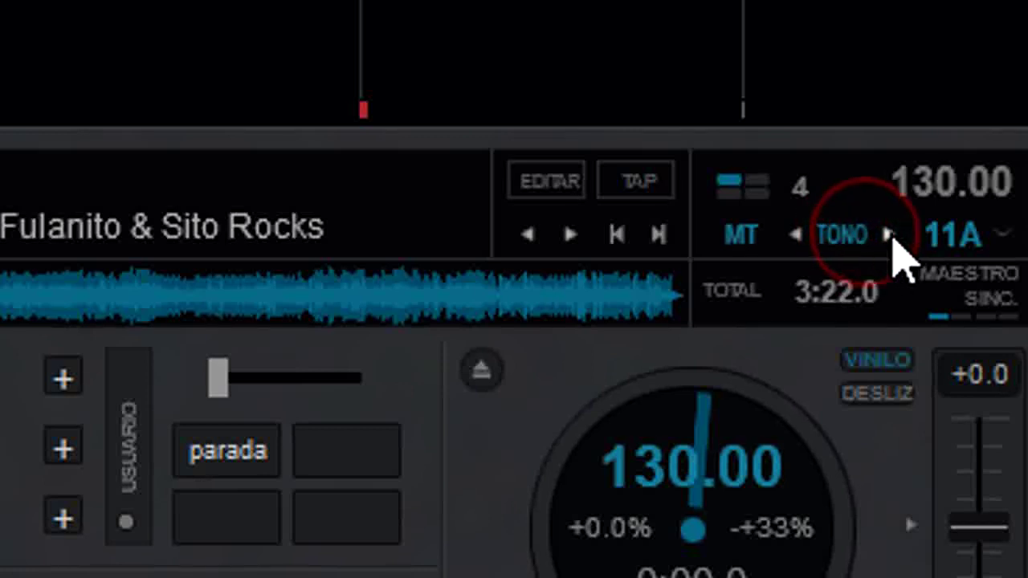
pyautogui.click(890, 236)
pyautogui.click(793, 233)
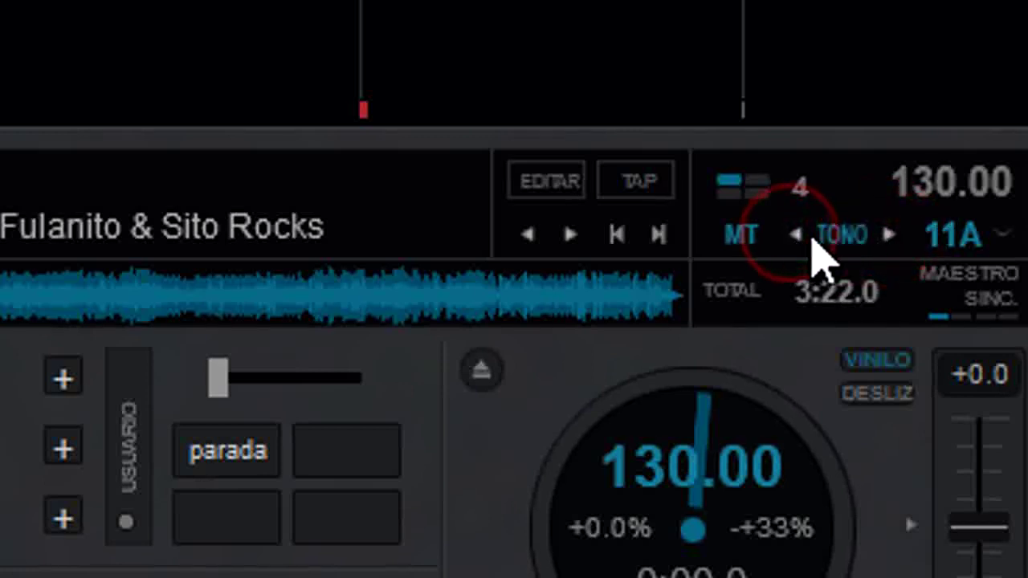
pyautogui.click(796, 234)
pyautogui.click(796, 234)
pyautogui.click(795, 234)
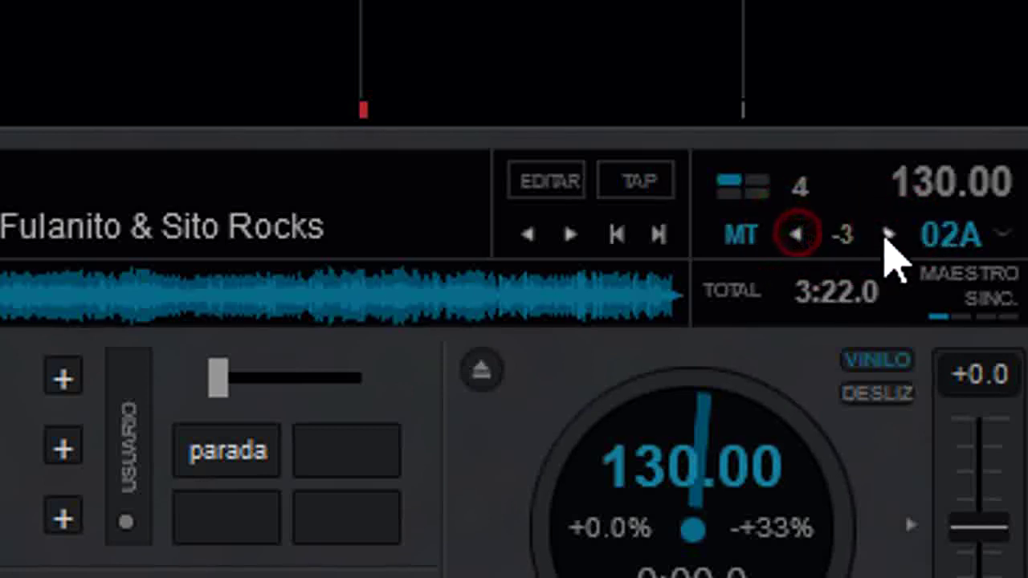
# - Raise deck A's key back to the original 11A and reset its key shift
pyautogui.click(889, 236)
pyautogui.click(889, 235)
pyautogui.click(888, 235)
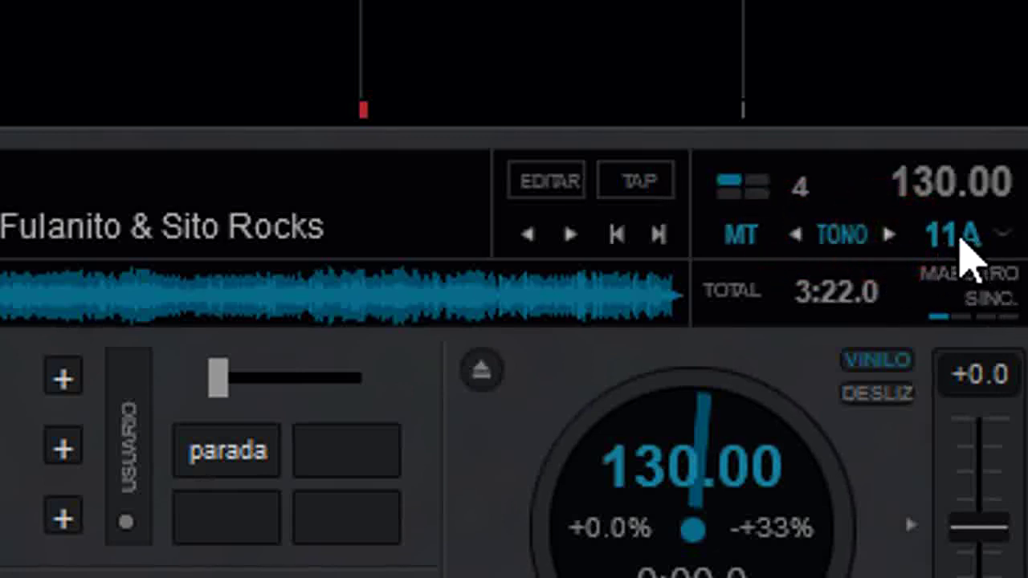
pyautogui.click(962, 238)
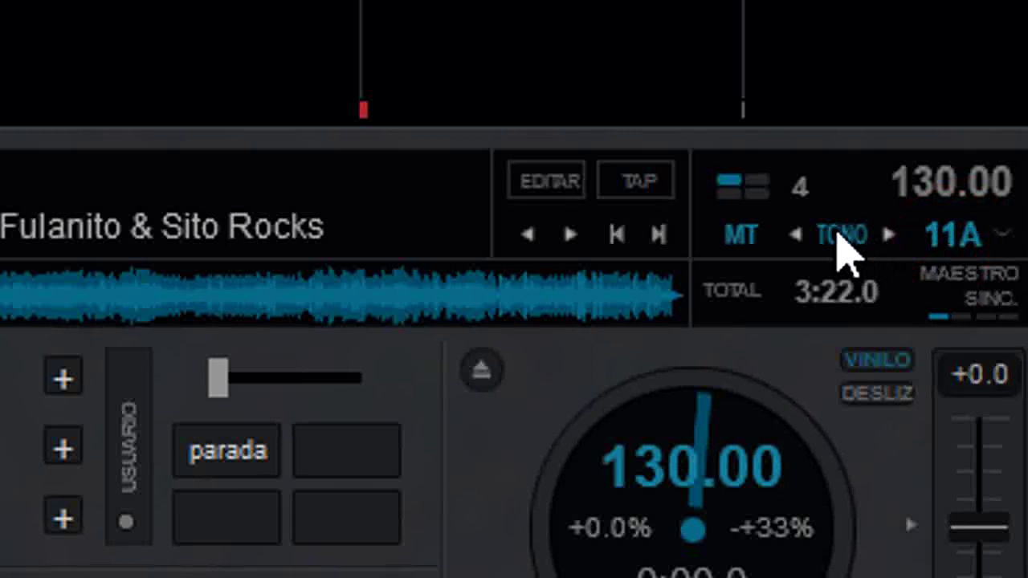
pyautogui.click(842, 239)
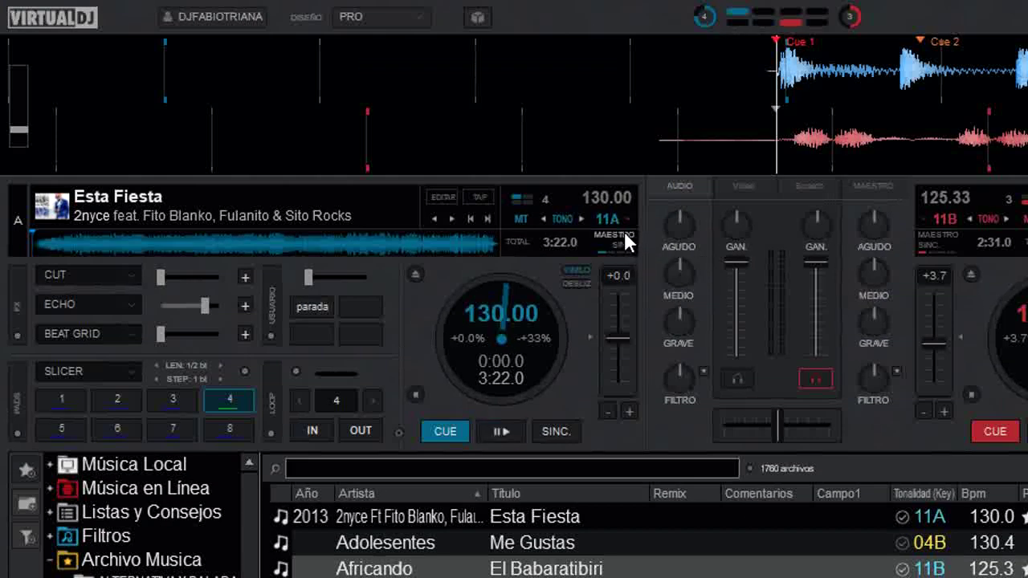
# - Review deck A's automatic sync options for BPM, key, play and pitch lock
pyautogui.click(623, 230)
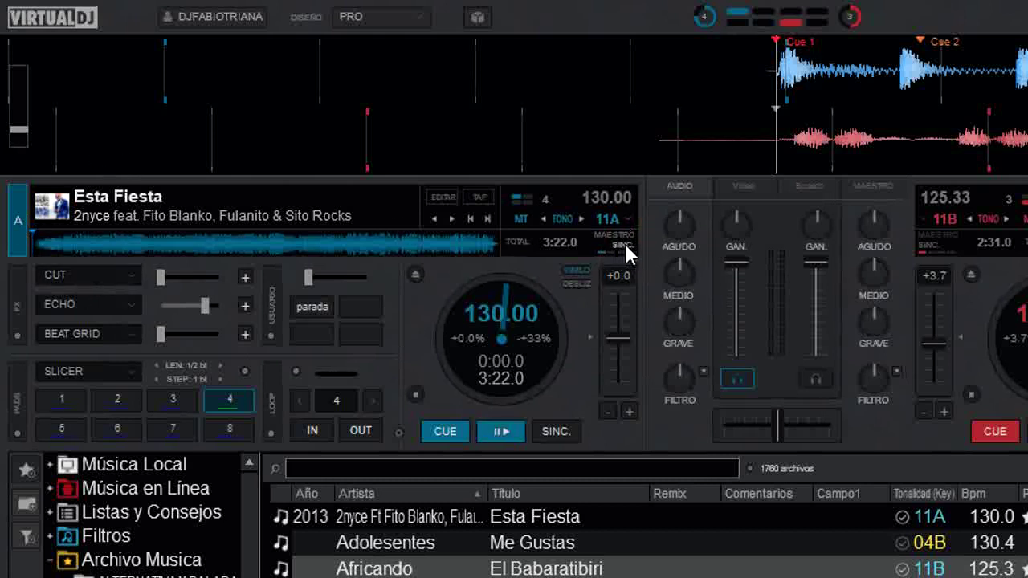
pyautogui.click(625, 244)
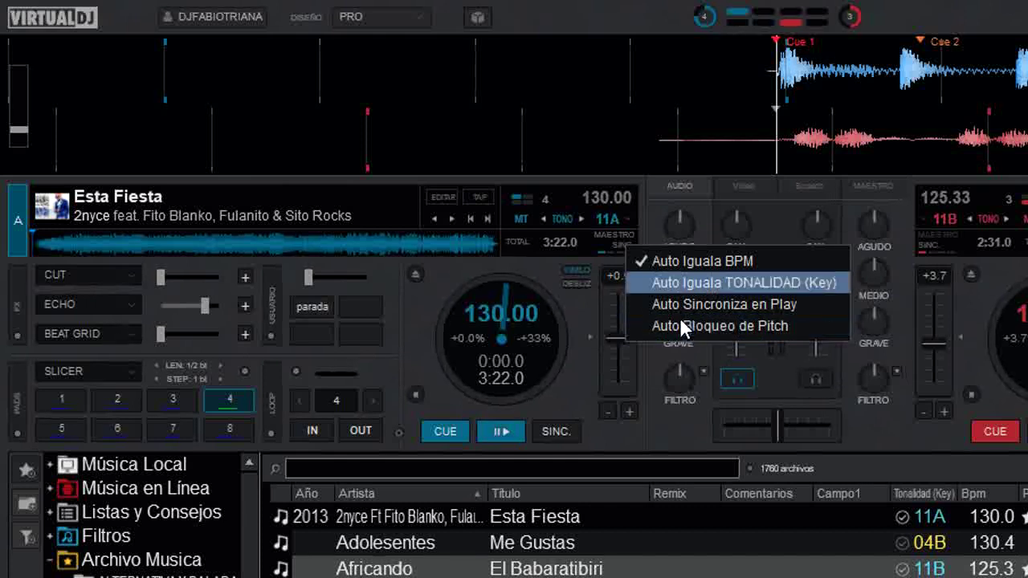
pyautogui.click(579, 301)
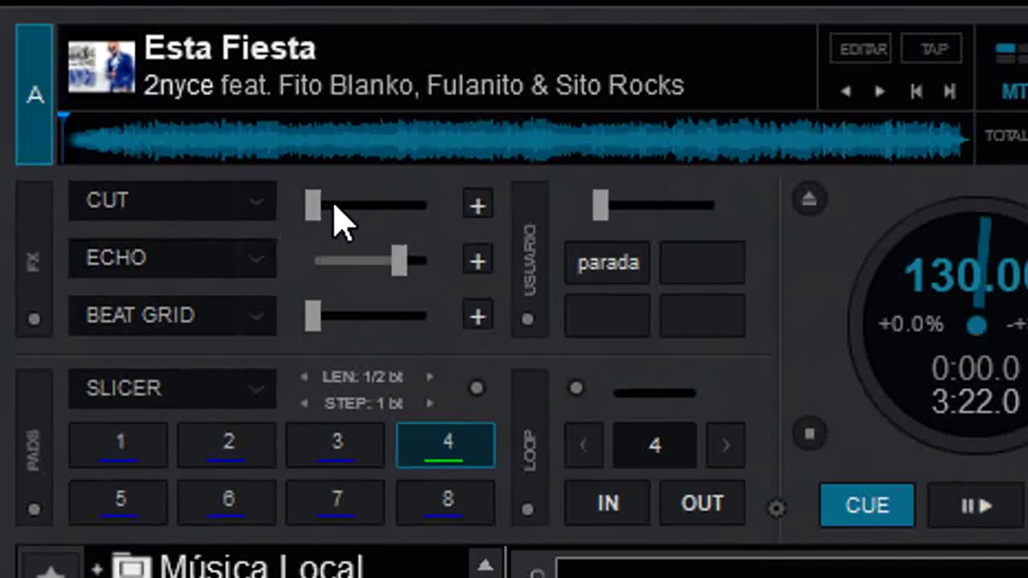
# - Lower the Echo effect slider on deck A to slightly below its midpoint and try the Cut effect's extra controls
pyautogui.moveTo(321, 207); pyautogui.dragTo(321, 249)
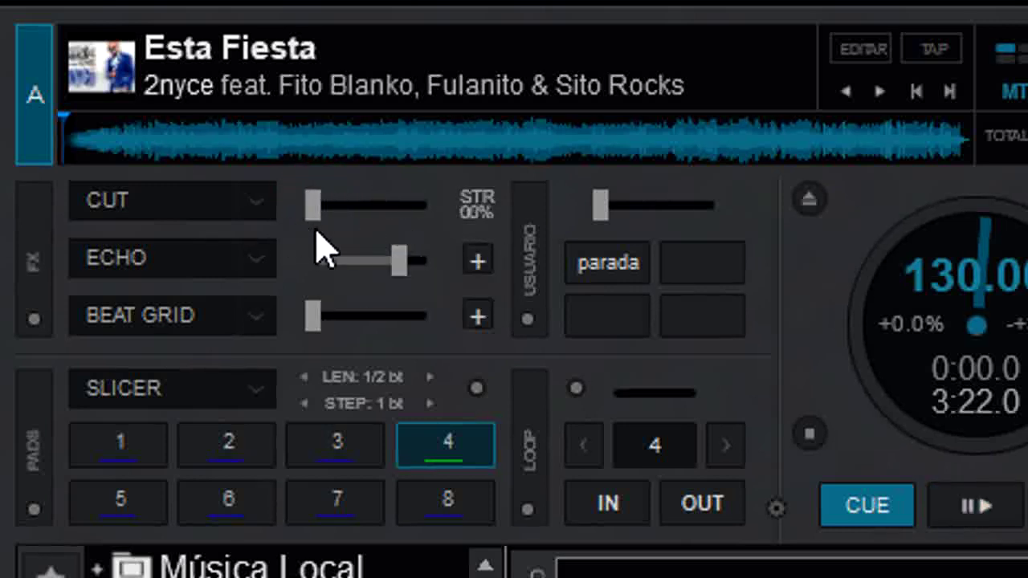
pyautogui.moveTo(394, 269); pyautogui.dragTo(356, 273)
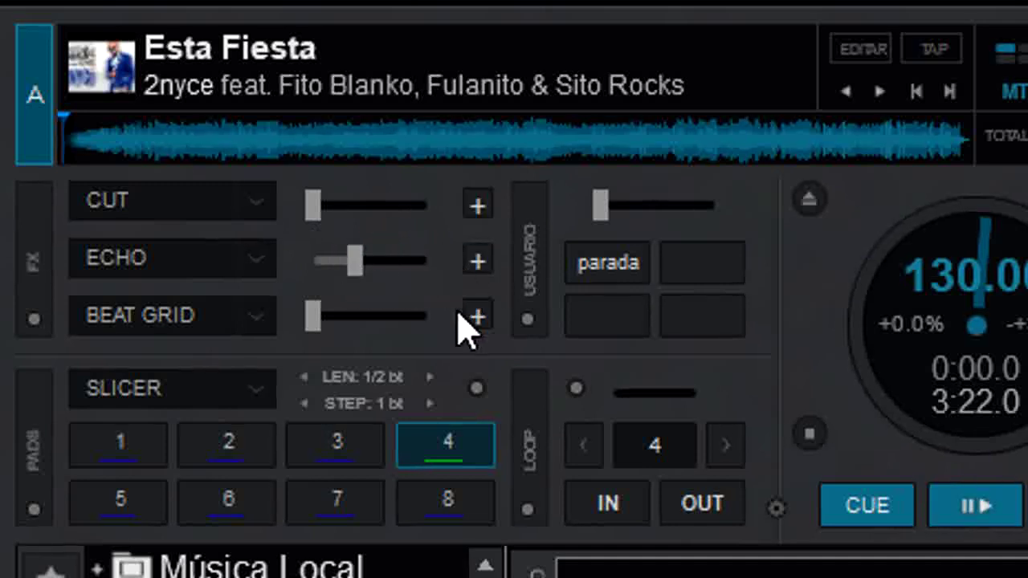
pyautogui.click(478, 206)
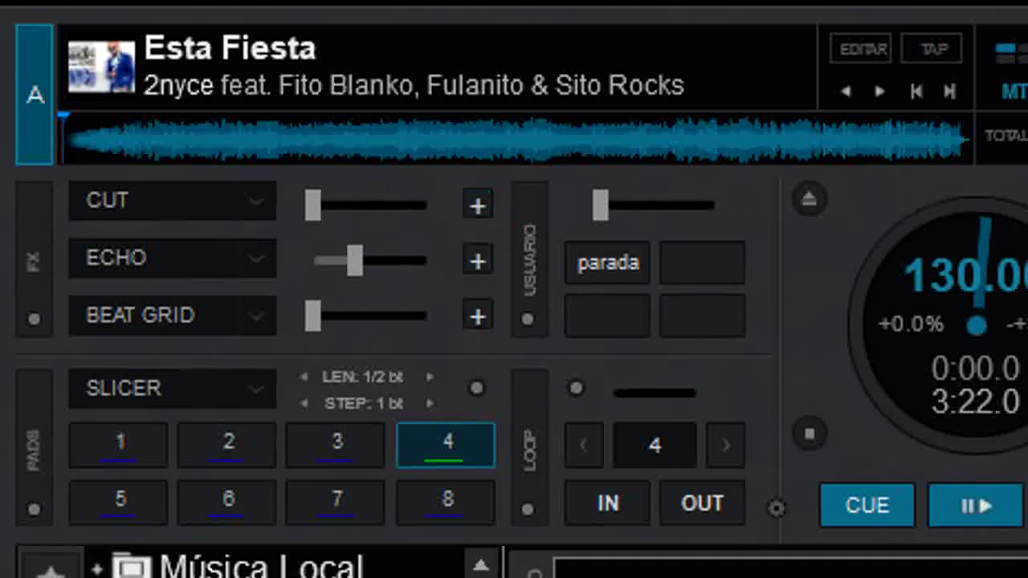
# - Switch deck A's effects section to the single-effect layout and back to the three-effect layout
pyautogui.click(33, 261)
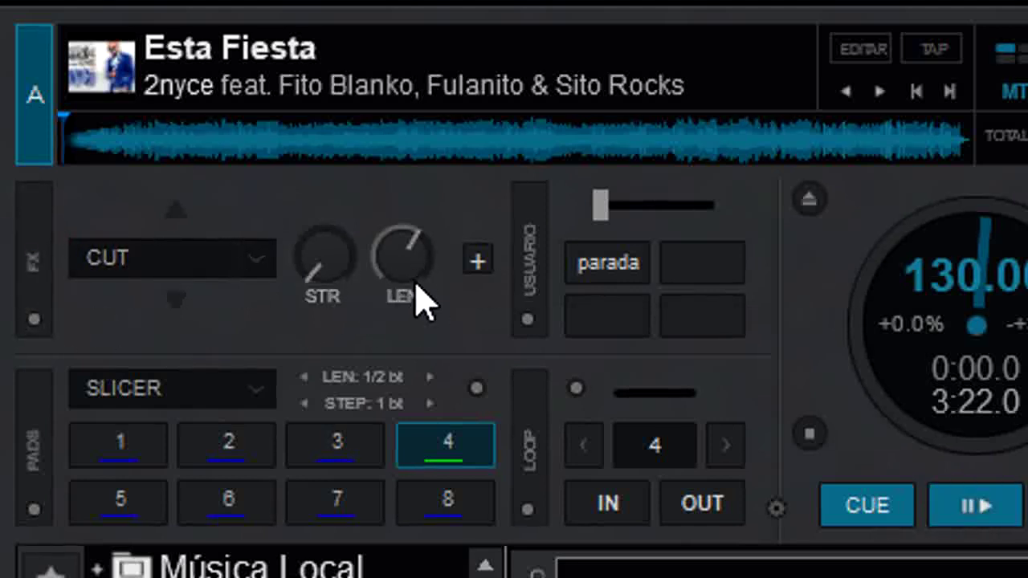
pyautogui.click(34, 261)
pyautogui.click(34, 259)
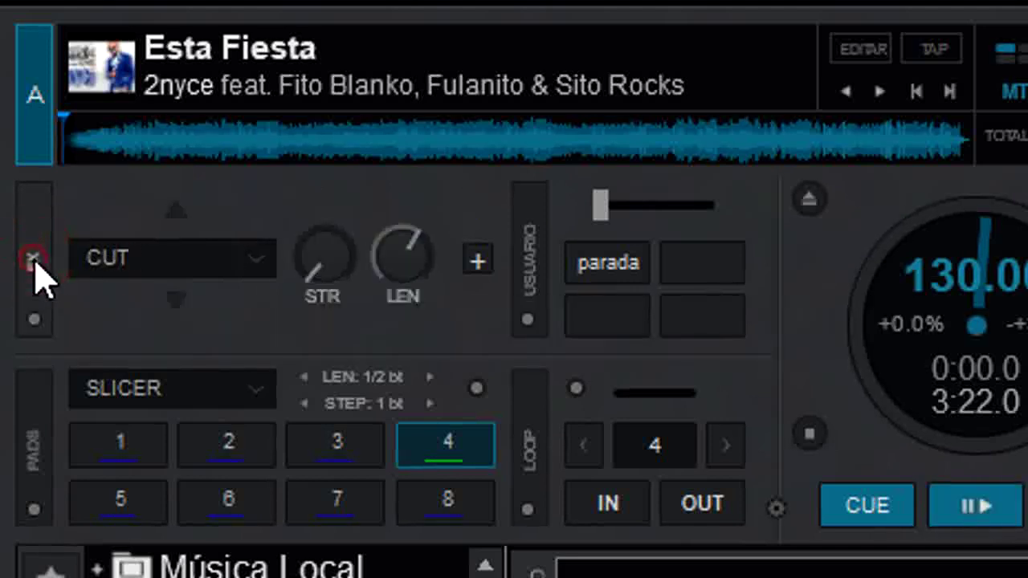
pyautogui.click(34, 258)
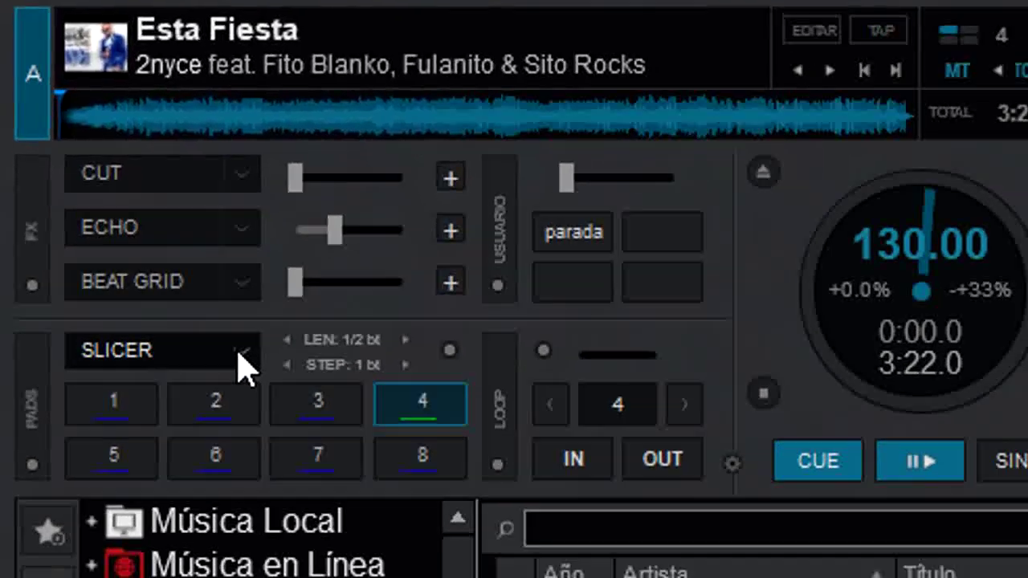
# - Set deck A's performance pads to the hotcues page
pyautogui.click(256, 390)
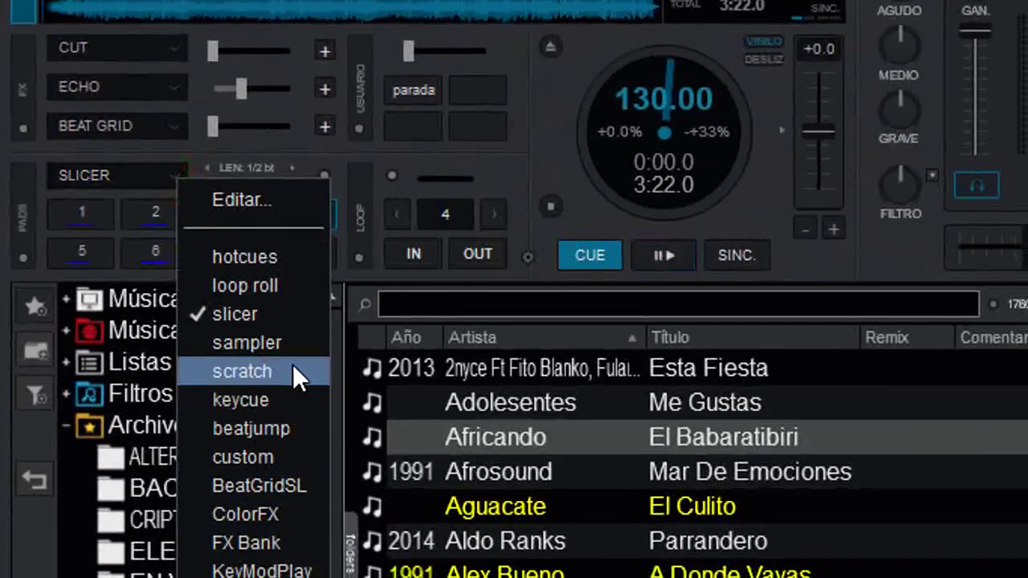
pyautogui.click(294, 255)
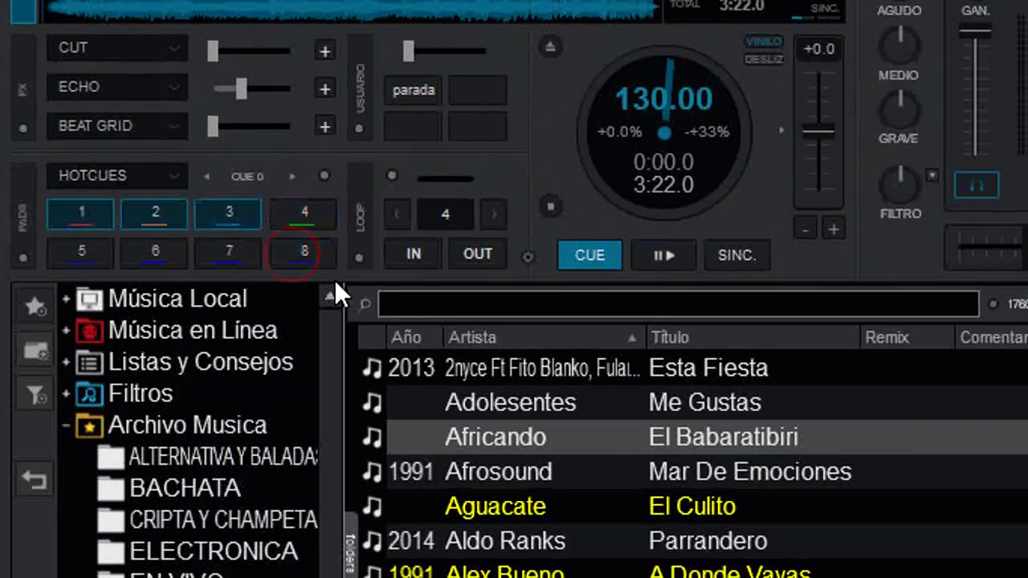
# - Switch deck A's pads to the four-mode layout and back, and look through the available pad pages
pyautogui.click(21, 217)
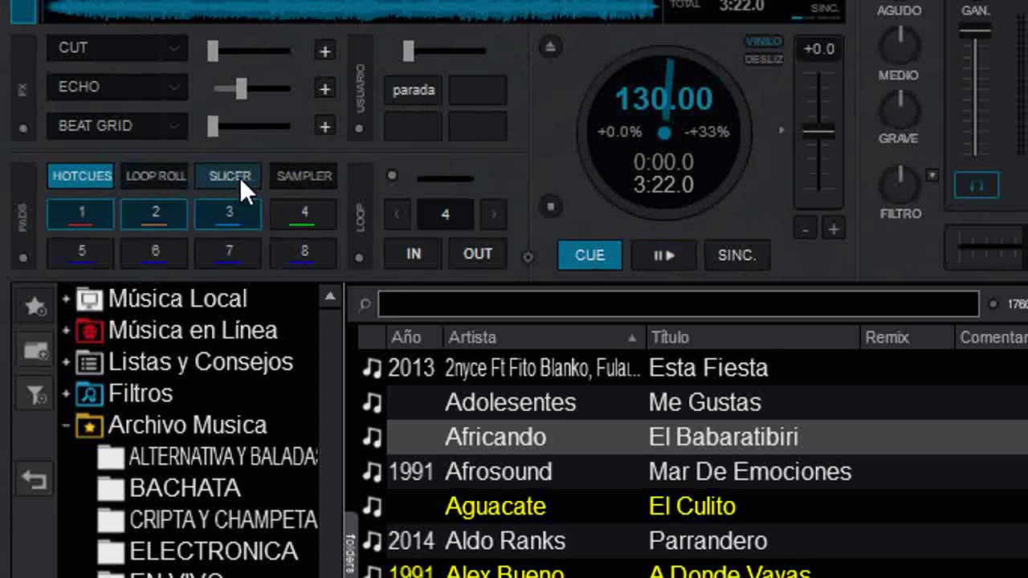
pyautogui.click(17, 218)
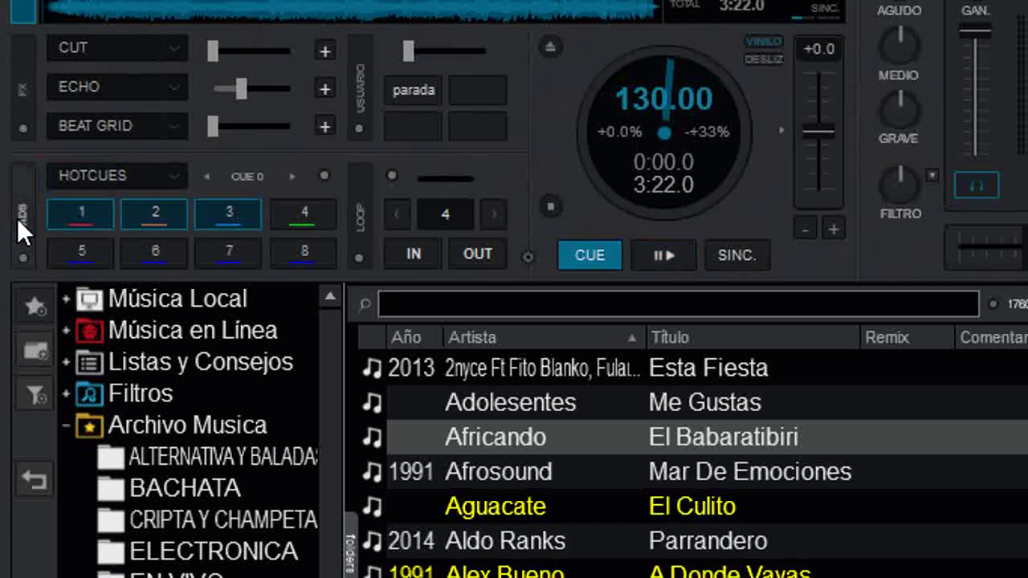
pyautogui.click(175, 172)
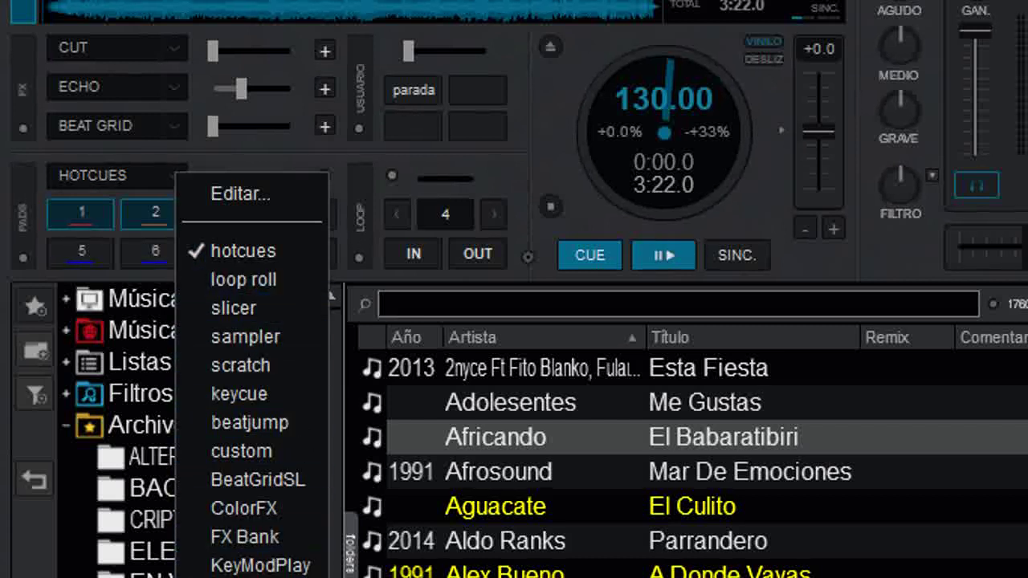
pyautogui.click(326, 152)
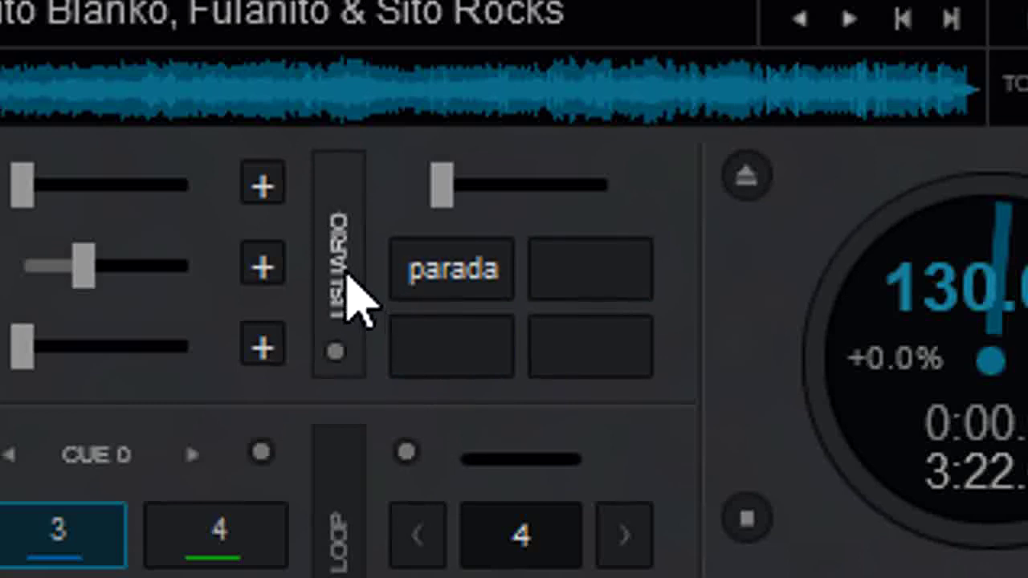
# - Change deck A's user section to hotcues and switch the pads to the page with 1x Flares and BACKSPIN 2
pyautogui.click(349, 298)
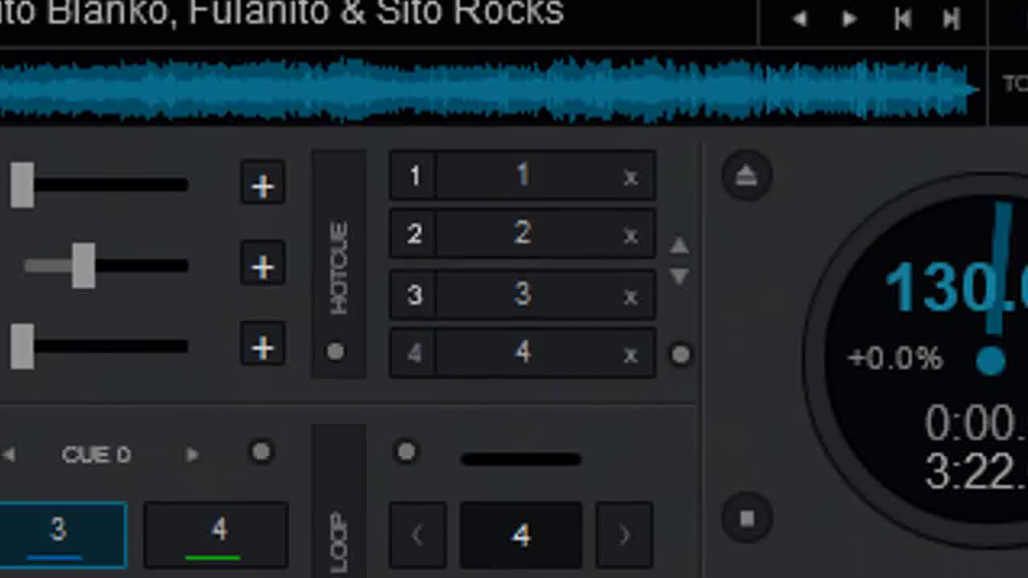
pyautogui.click(21, 541)
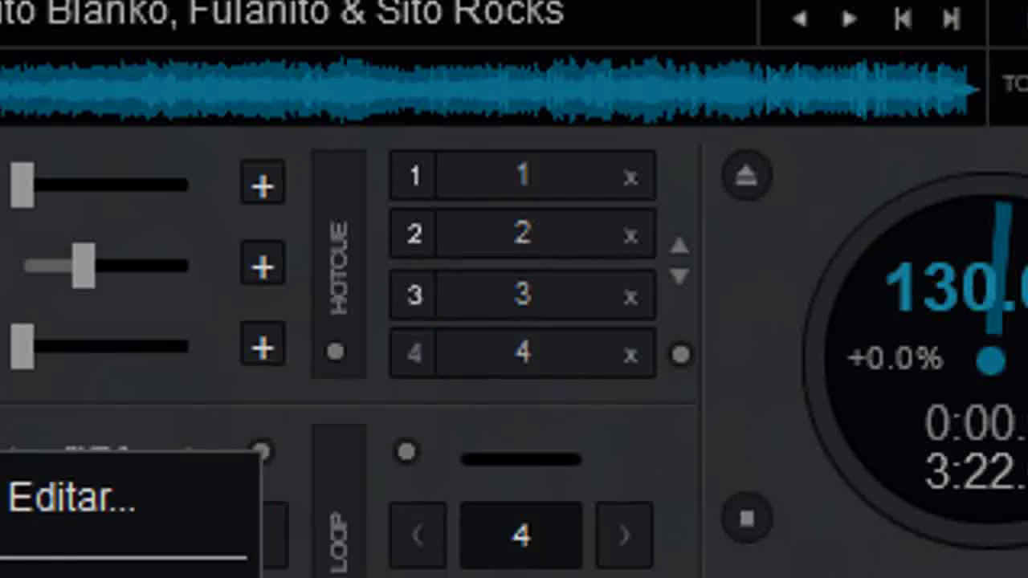
pyautogui.press('Escape')
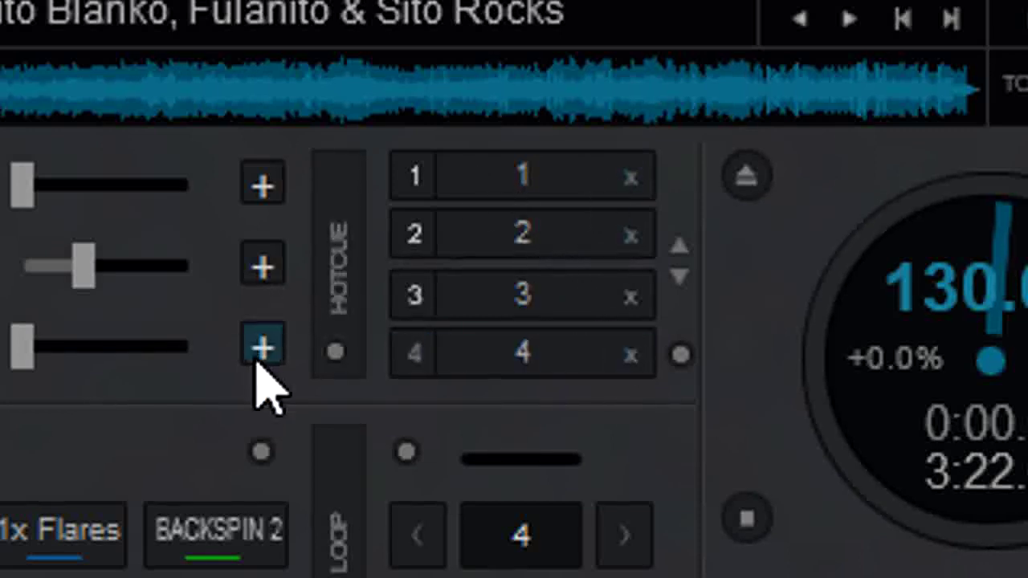
# - Add the Hotcues (5-8) view to deck A's user section and cycle through the custom buttons and both hotcue views
pyautogui.click(336, 356)
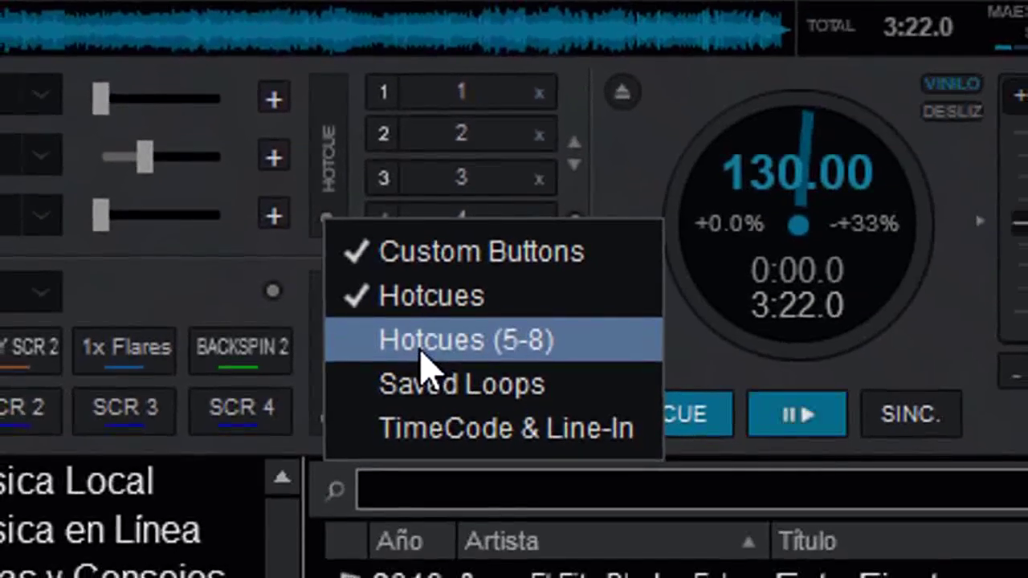
pyautogui.click(366, 341)
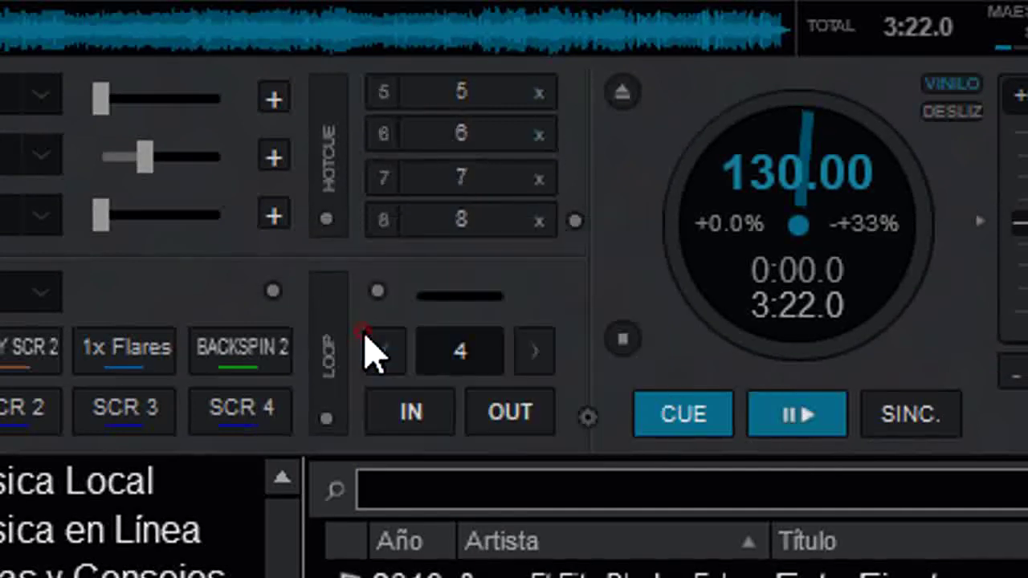
pyautogui.click(328, 157)
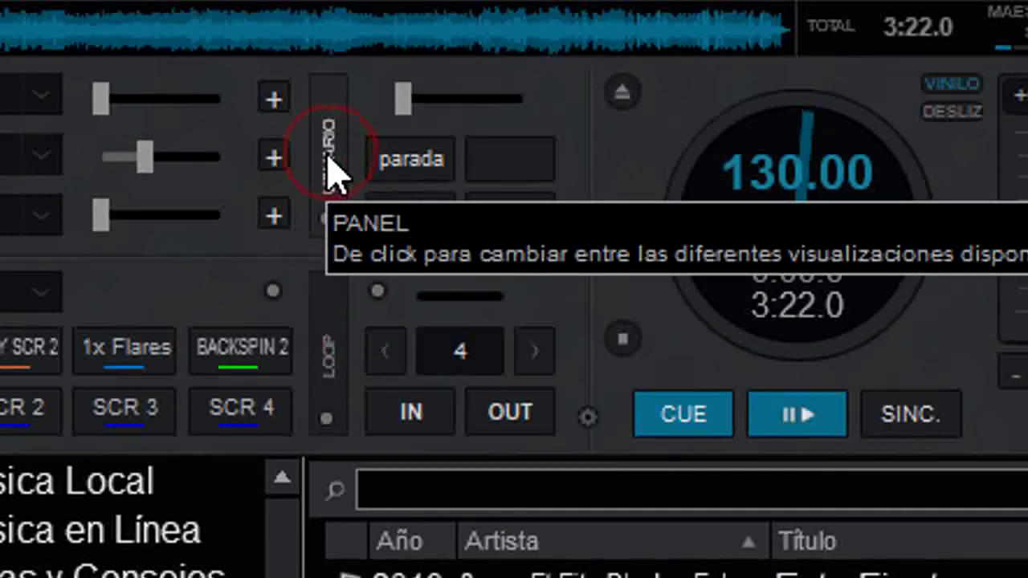
pyautogui.click(330, 160)
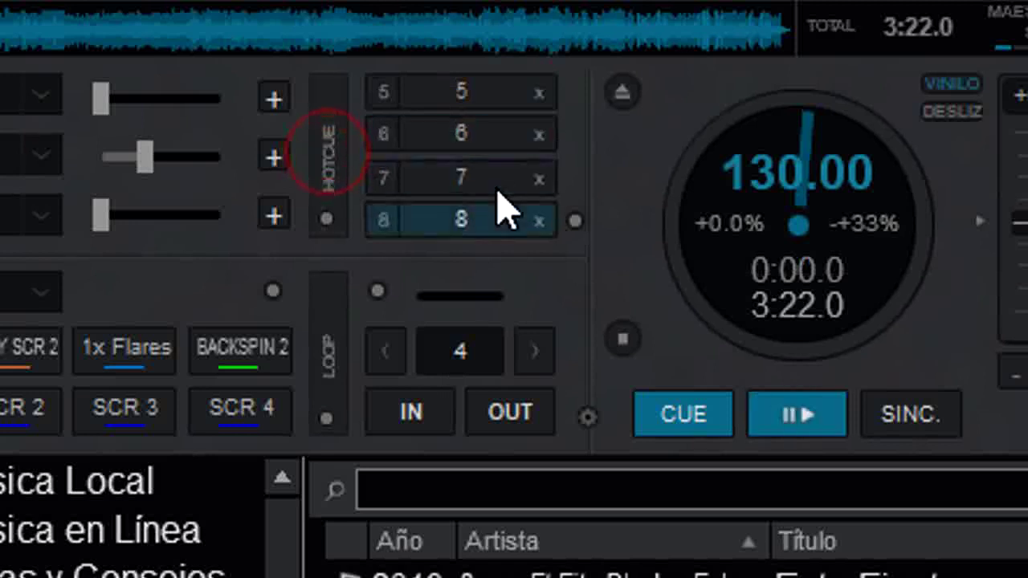
pyautogui.click(329, 154)
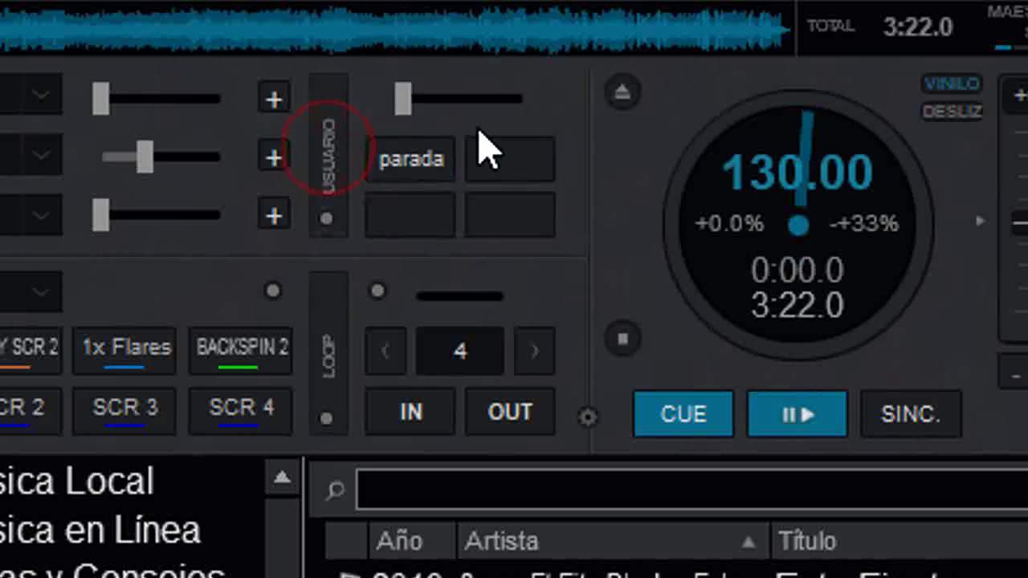
pyautogui.click(336, 165)
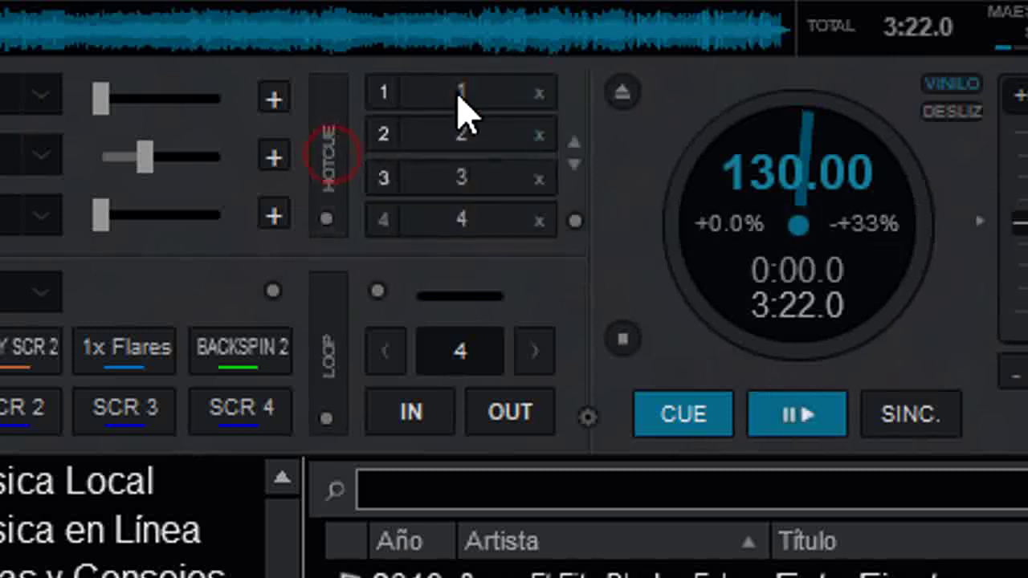
pyautogui.click(337, 180)
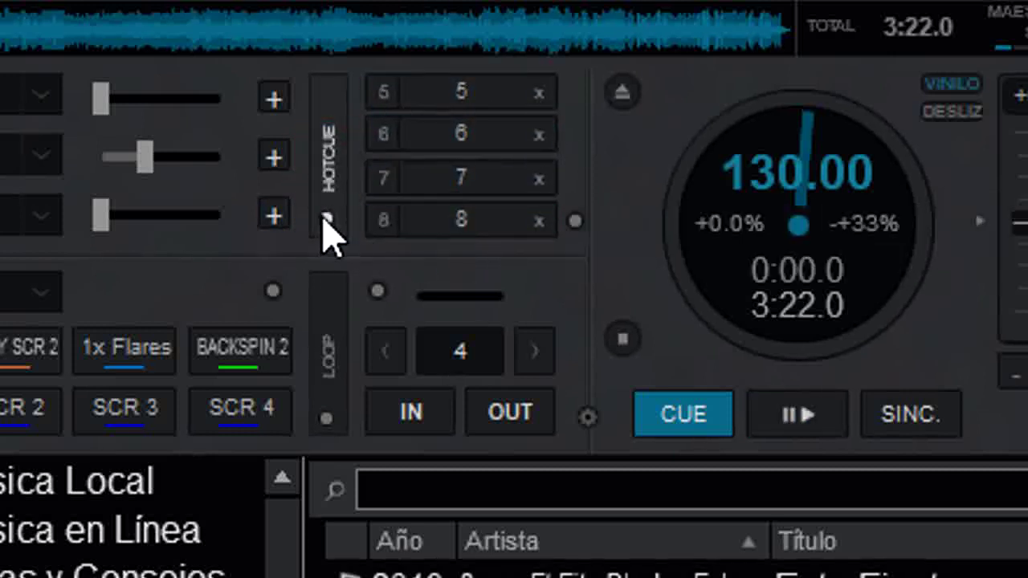
# - Add the Saved Loops and TimeCode & Line-In views to deck A's user section
pyautogui.click(325, 218)
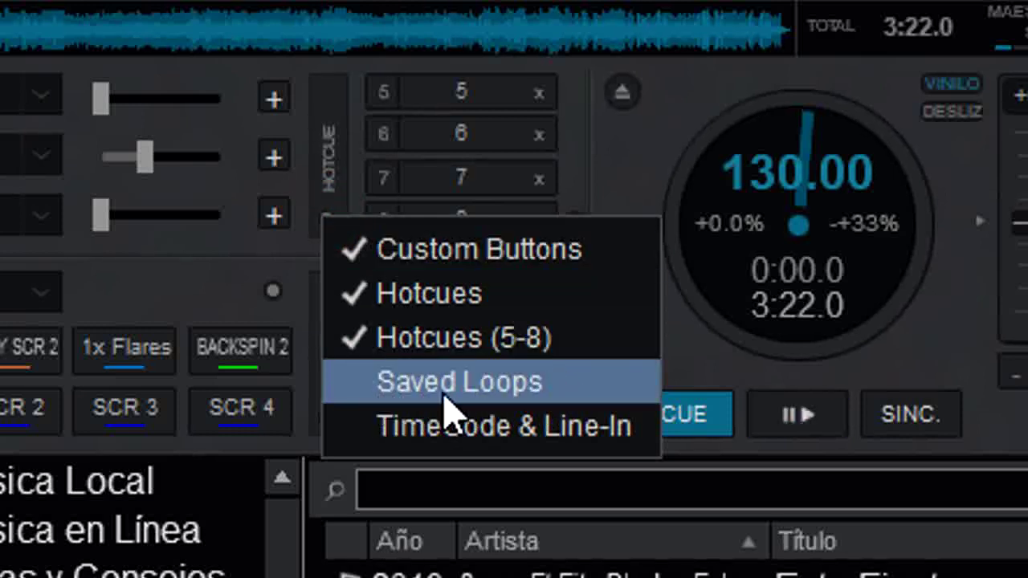
pyautogui.click(433, 381)
pyautogui.click(325, 217)
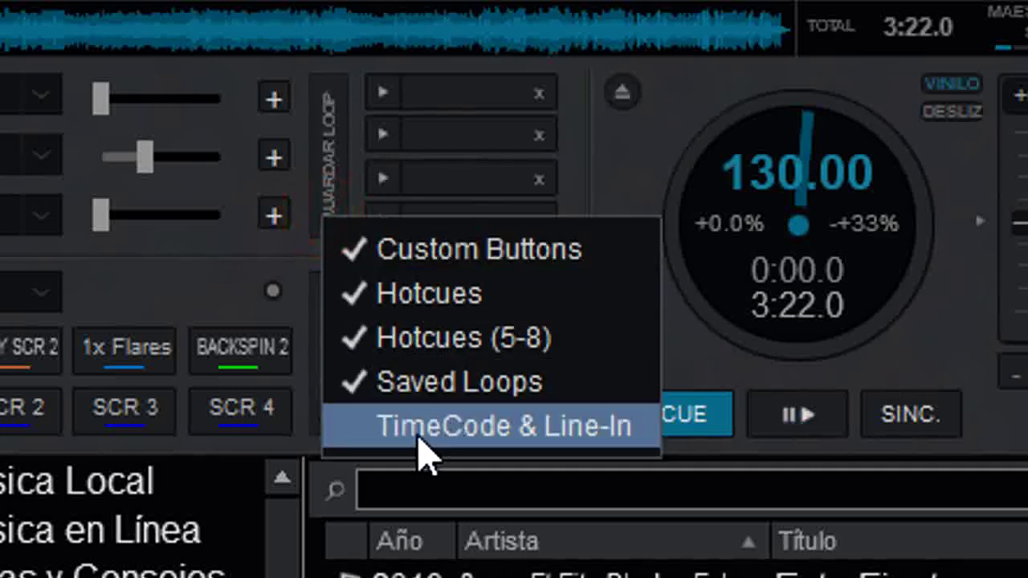
pyautogui.click(418, 435)
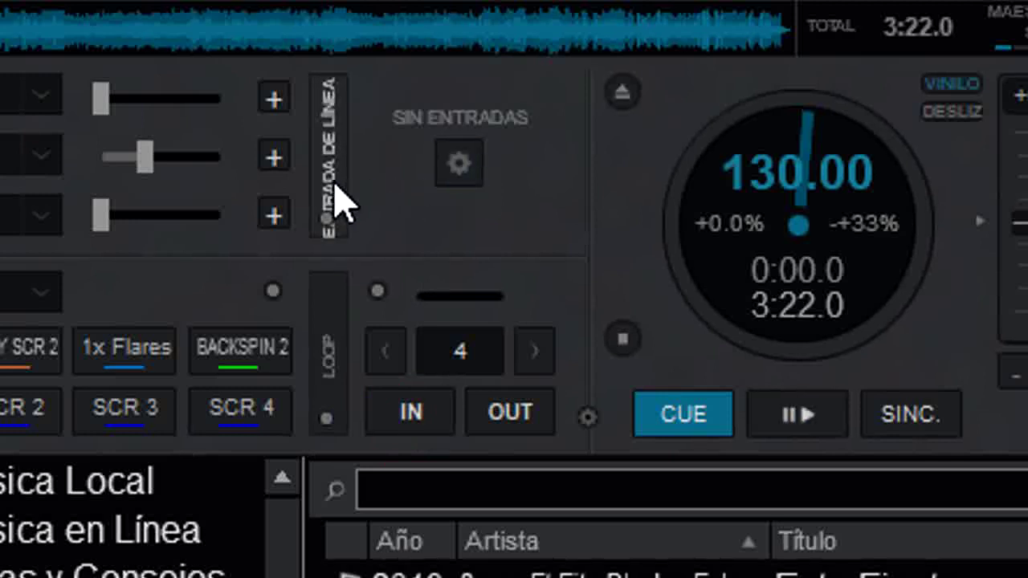
# - Cycle deck A's user section through custom buttons, both hotcue views, saved loops and line input
pyautogui.click(337, 195)
pyautogui.click(336, 196)
pyautogui.click(335, 196)
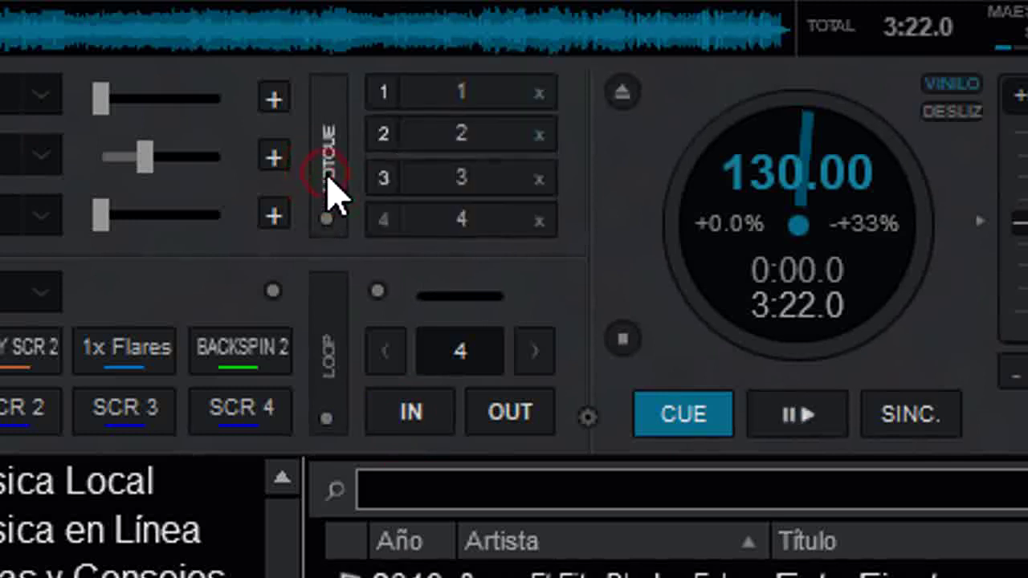
pyautogui.click(336, 196)
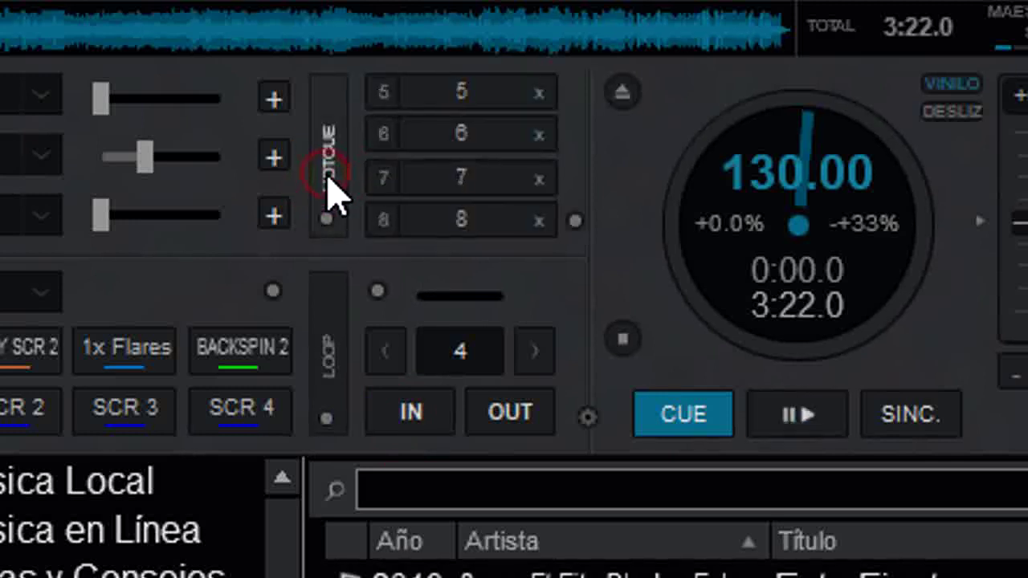
pyautogui.click(328, 179)
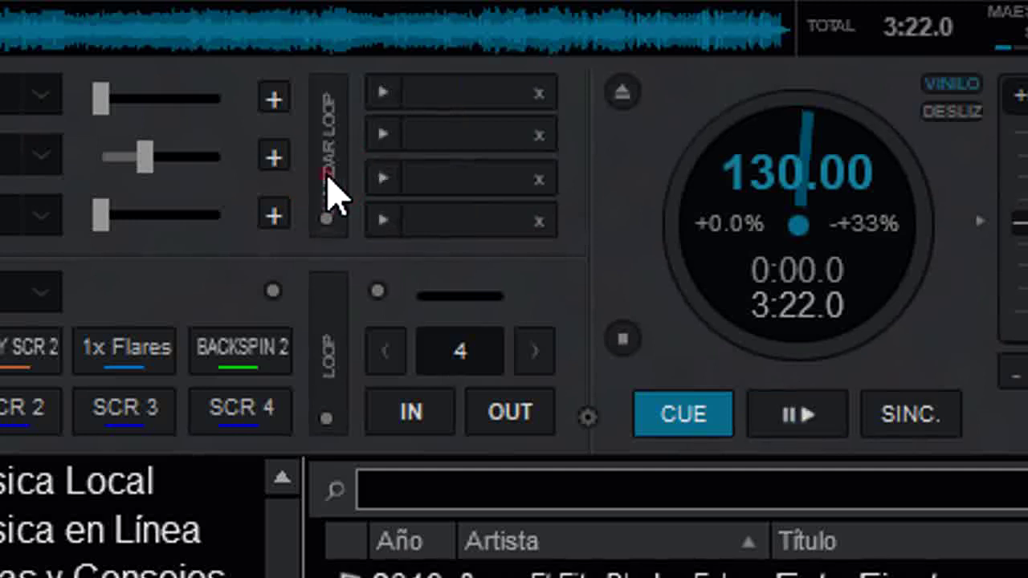
pyautogui.click(336, 185)
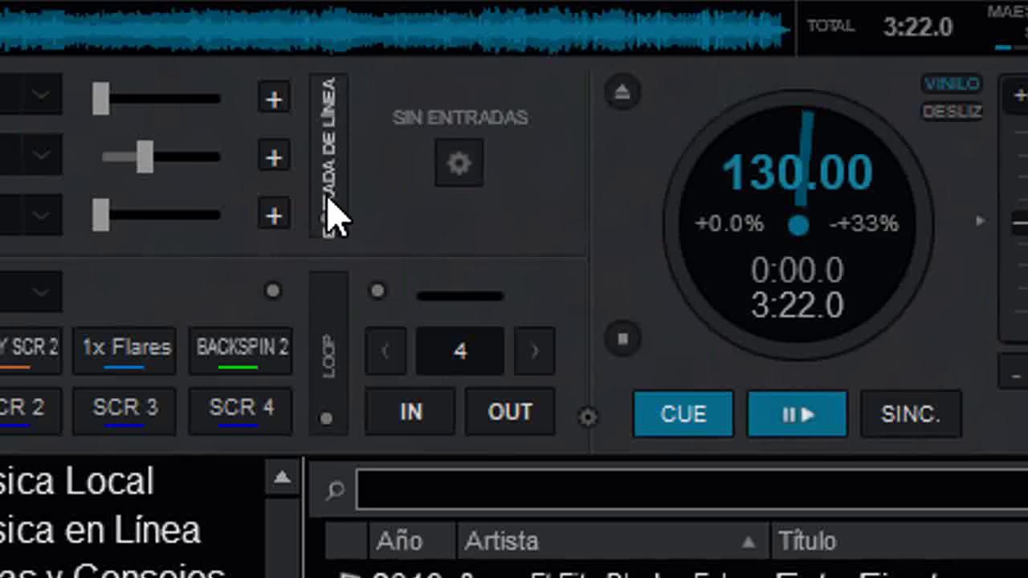
# - Return deck A's user section to the custom buttons and disable its Saved Loops, TimeCode & Line-In and Hotcues (5-8) views
pyautogui.click(326, 255)
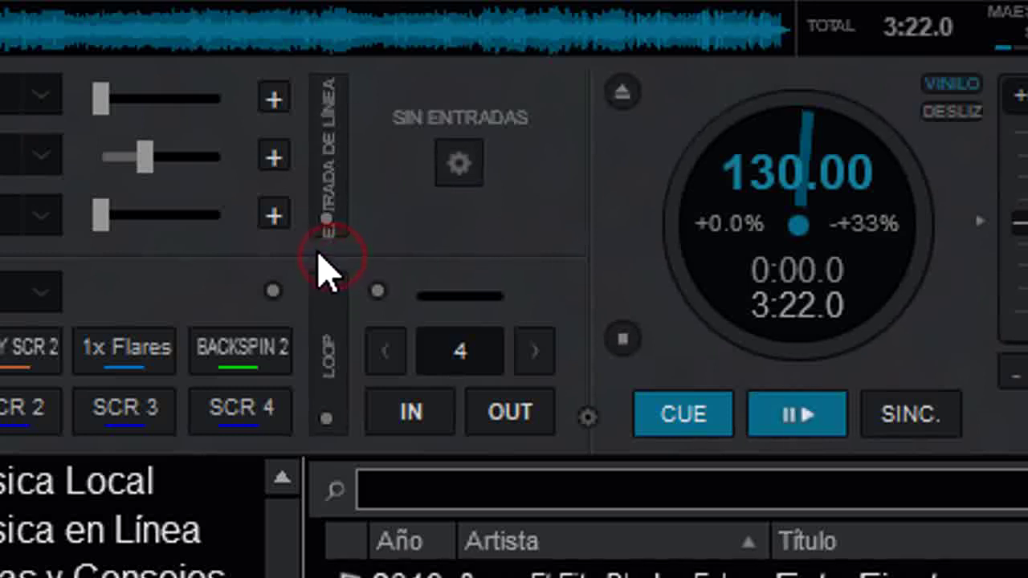
pyautogui.click(336, 172)
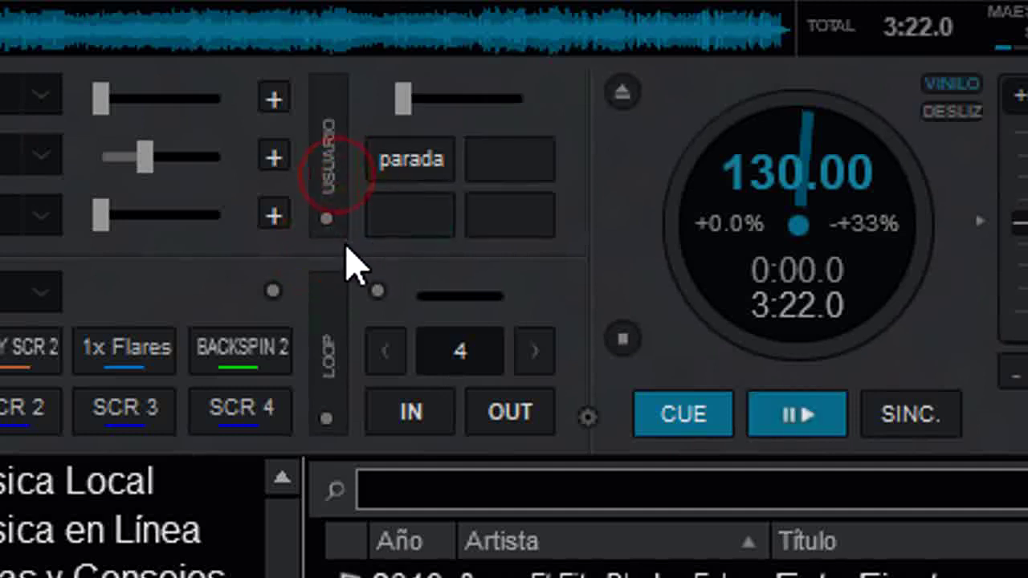
pyautogui.click(326, 215)
pyautogui.click(479, 427)
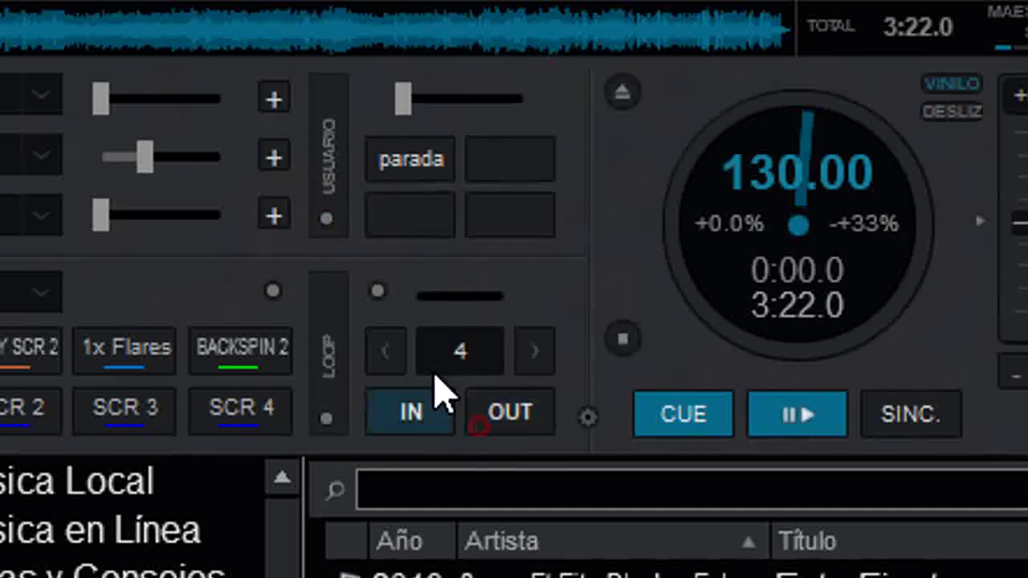
pyautogui.click(326, 218)
pyautogui.click(437, 384)
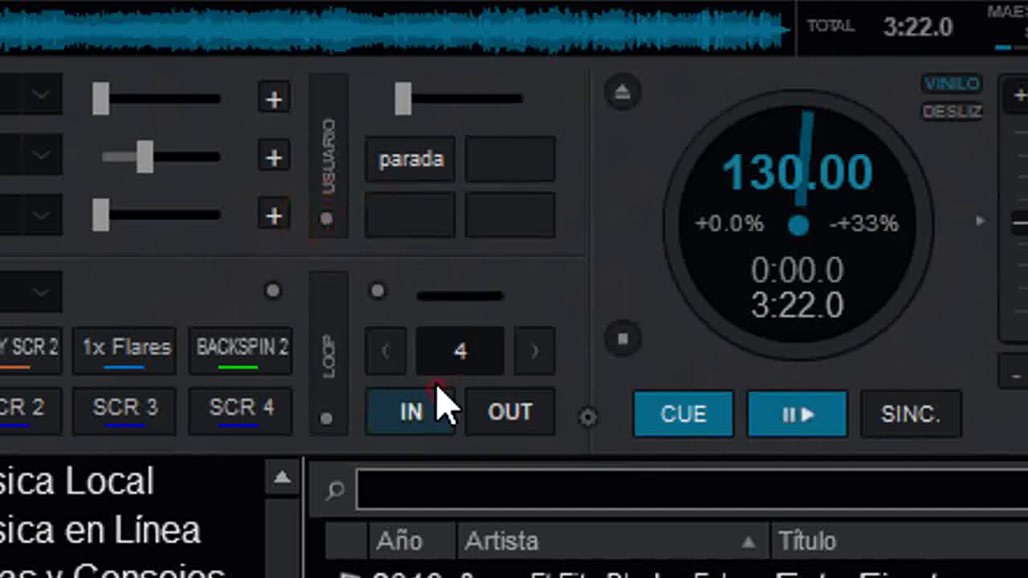
pyautogui.click(326, 218)
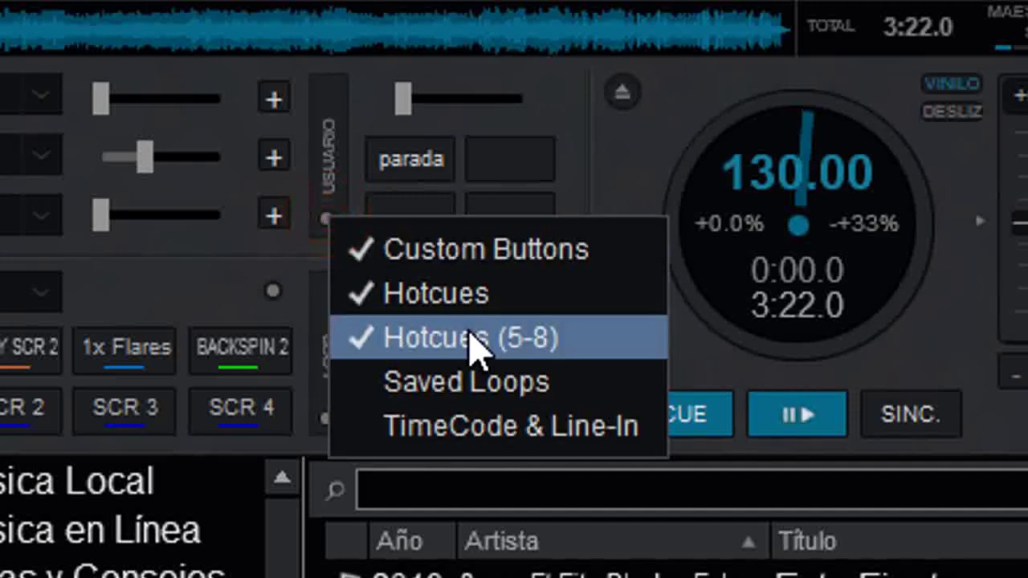
pyautogui.click(474, 338)
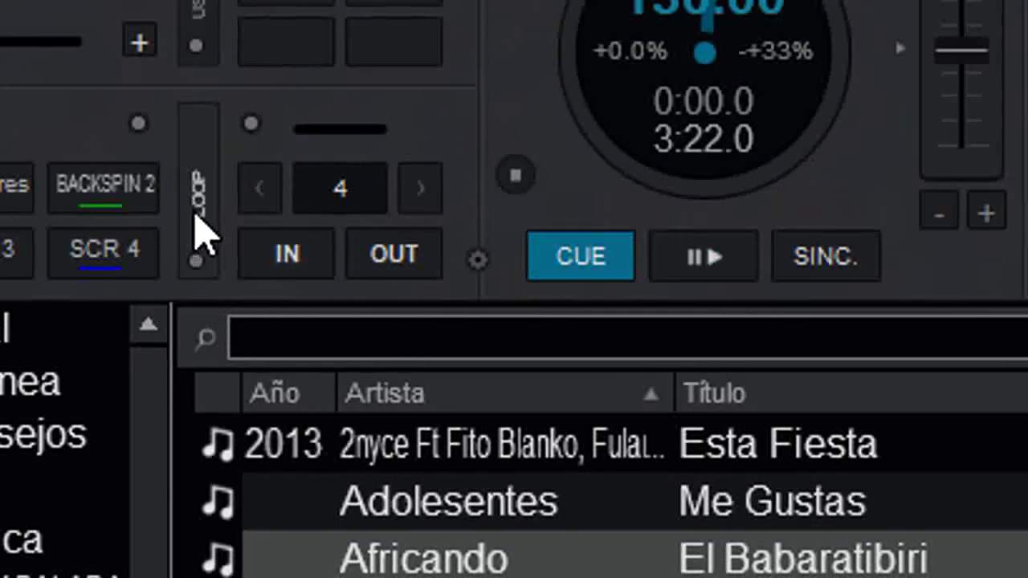
# - Add the Loop Direct view to deck A's loop section and remove it again
pyautogui.click(197, 229)
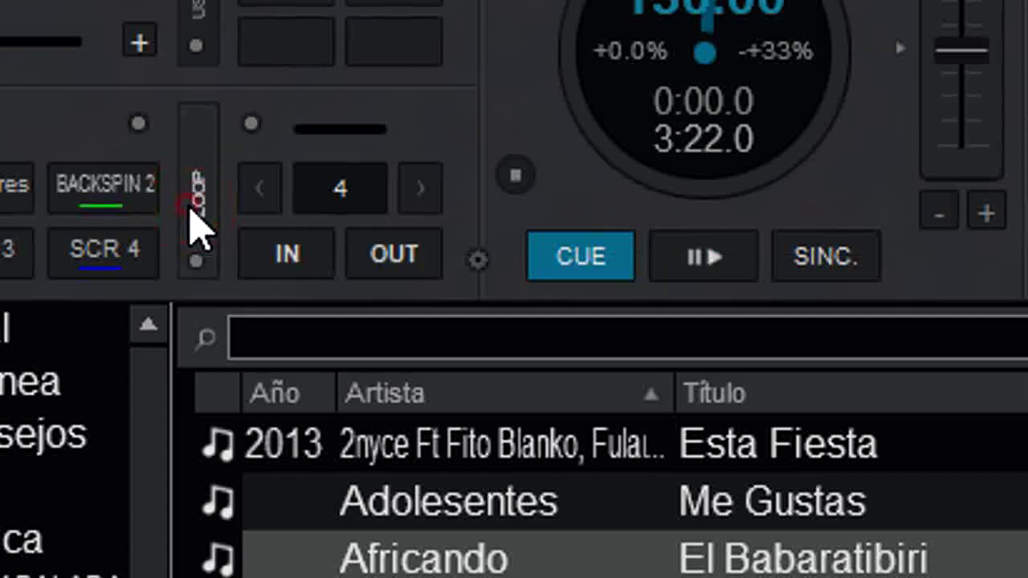
pyautogui.click(195, 260)
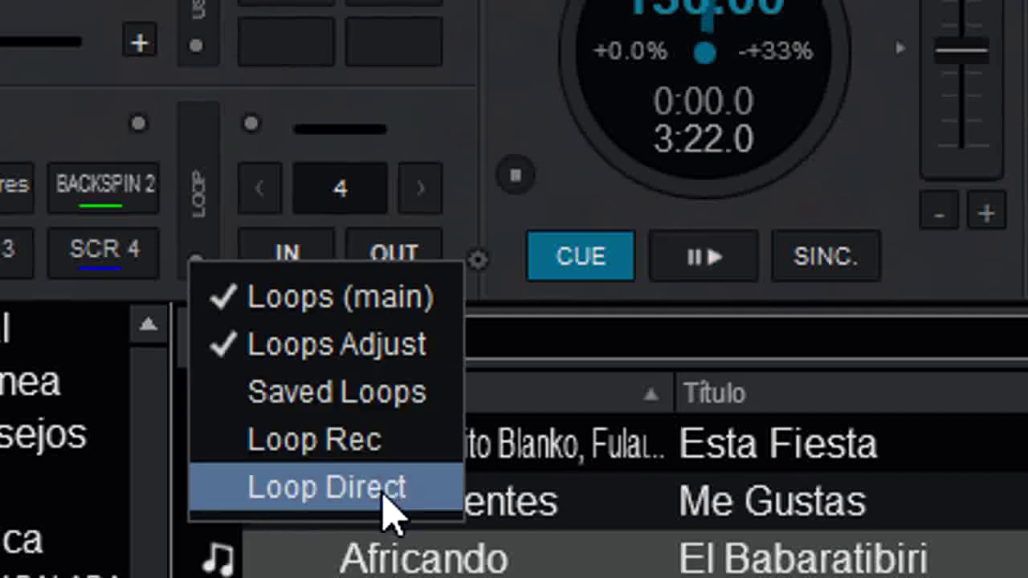
pyautogui.click(323, 493)
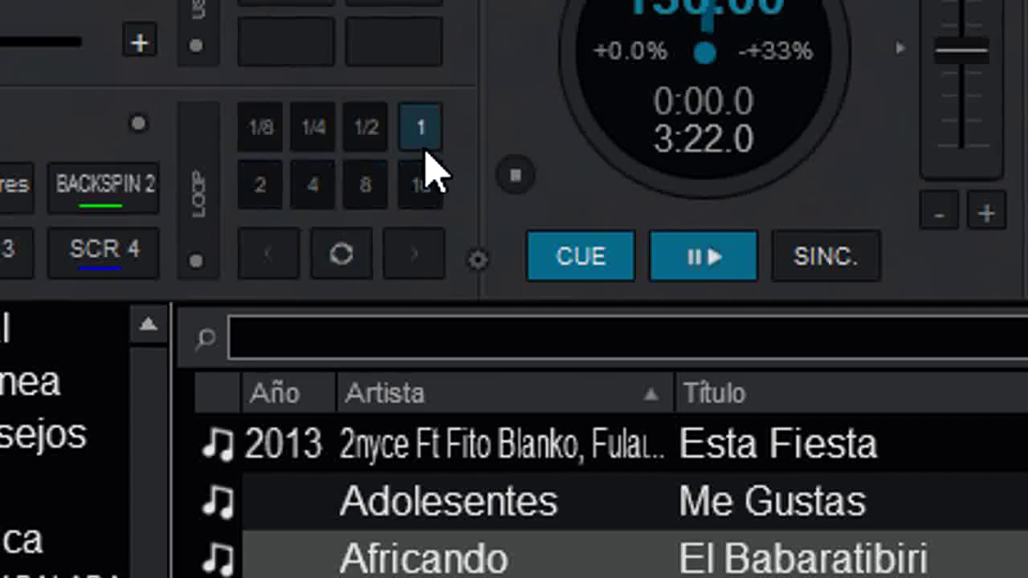
pyautogui.click(197, 262)
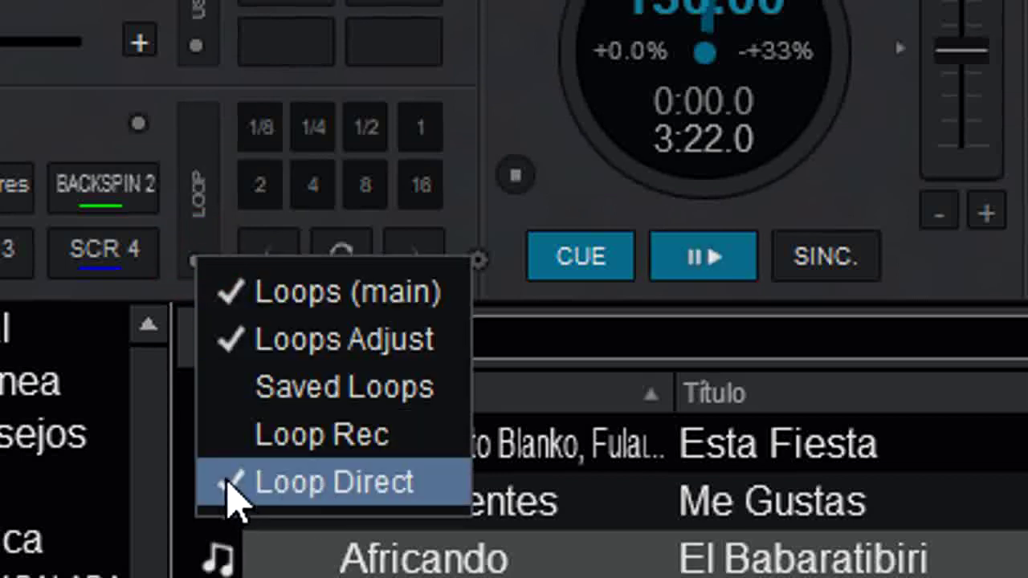
pyautogui.click(234, 492)
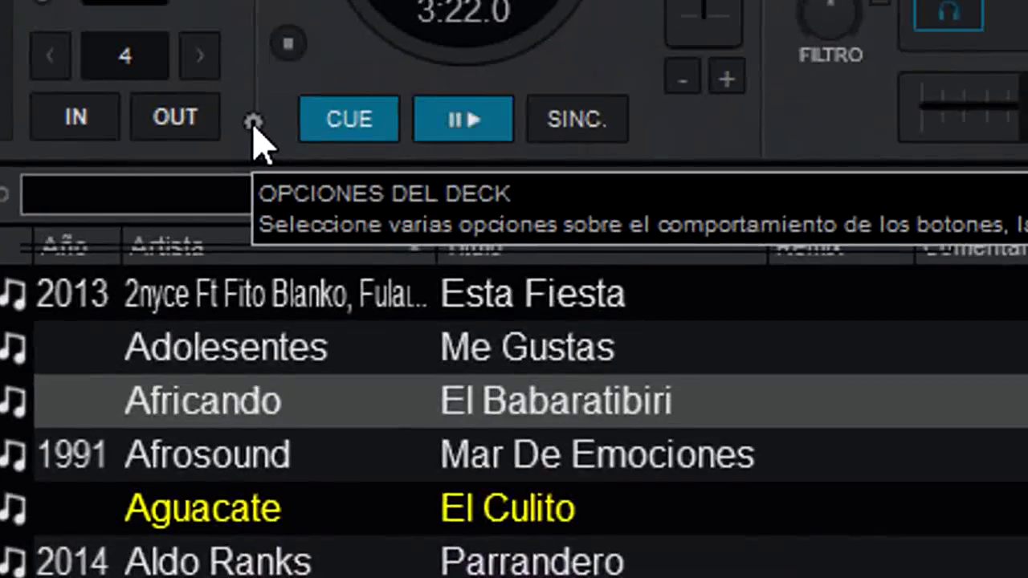
# - Look through deck A's options, including the pitch range and button behaviour choices
pyautogui.click(254, 123)
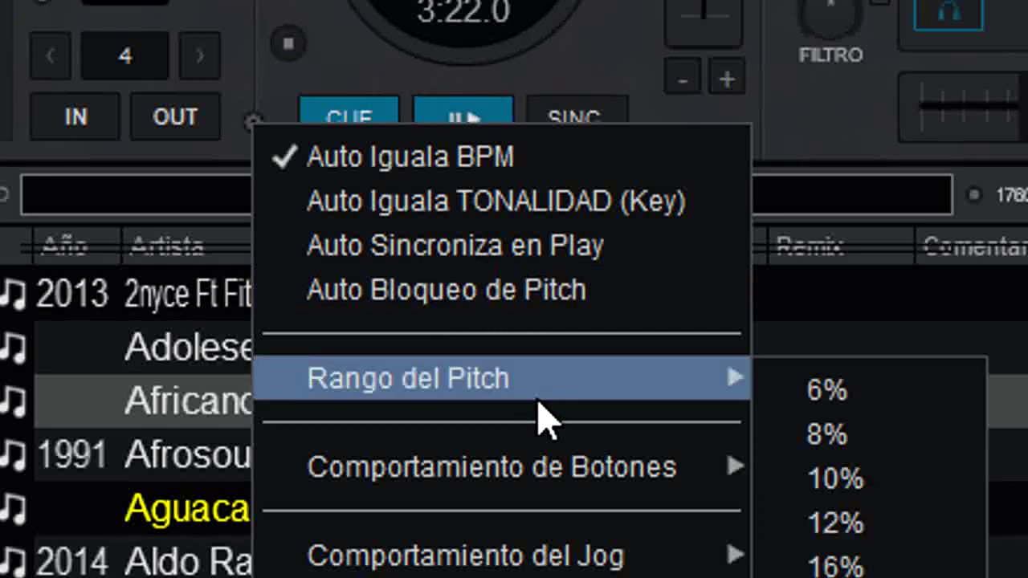
pyautogui.moveTo(536, 485)
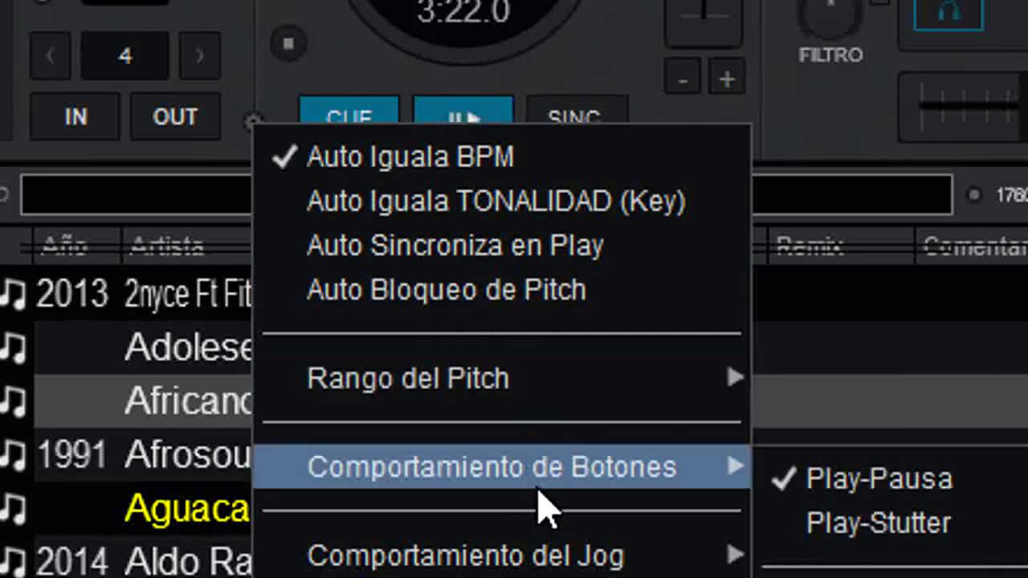
pyautogui.moveTo(426, 572)
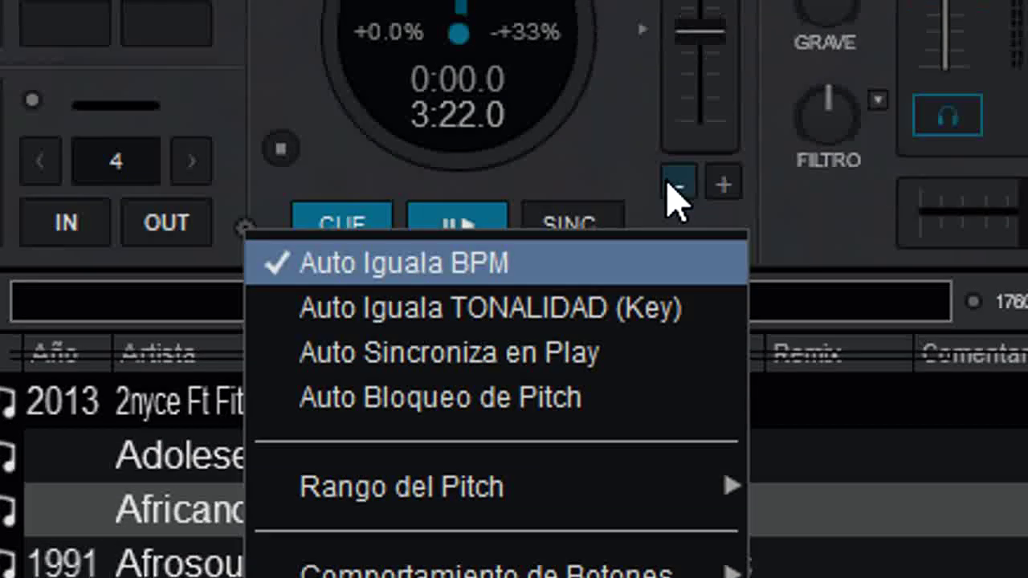
pyautogui.click(637, 40)
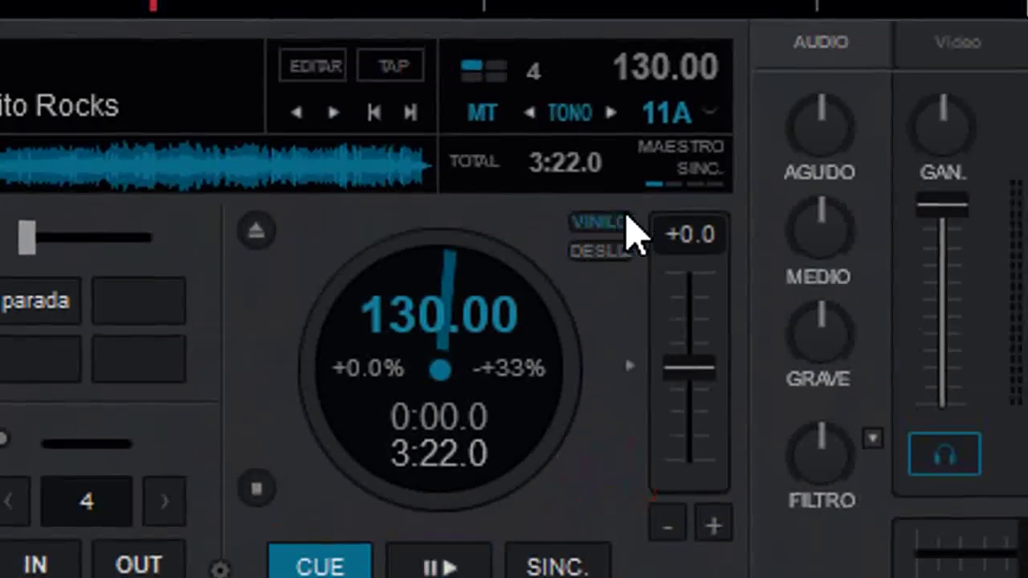
# - Turn deck A's vinyl mode off and back on, and its slip mode on and back off
pyautogui.click(619, 219)
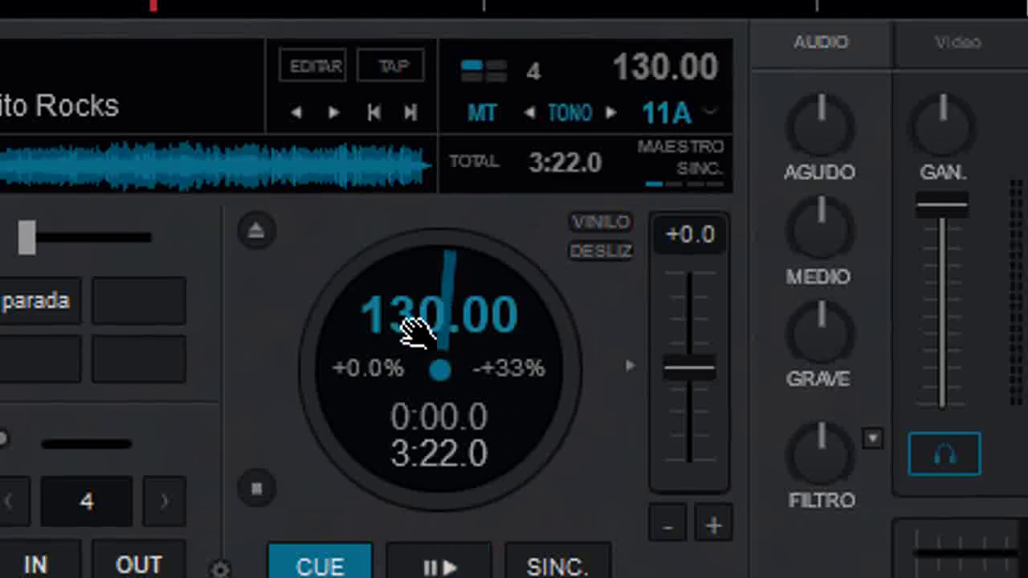
pyautogui.click(590, 217)
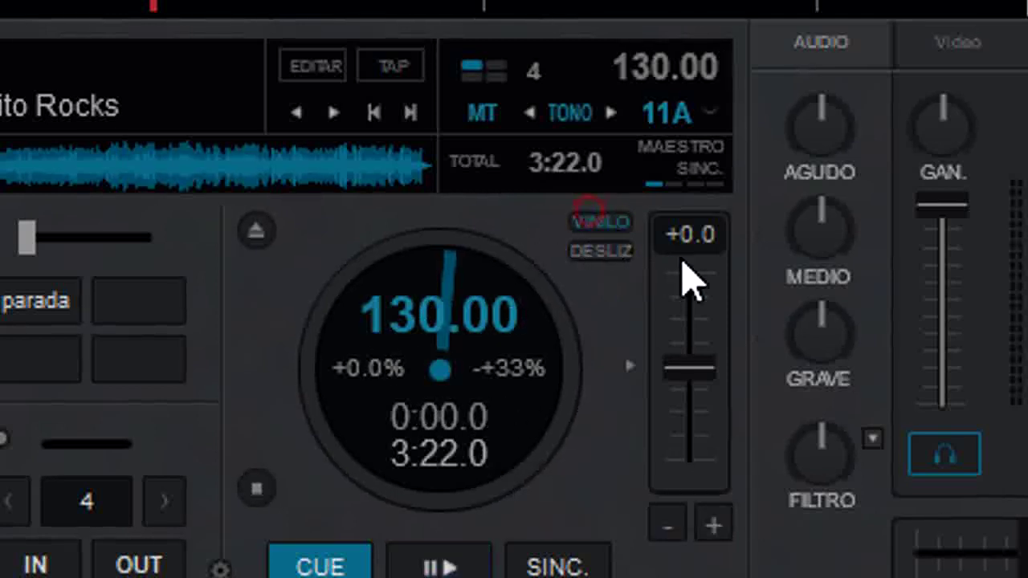
pyautogui.click(619, 254)
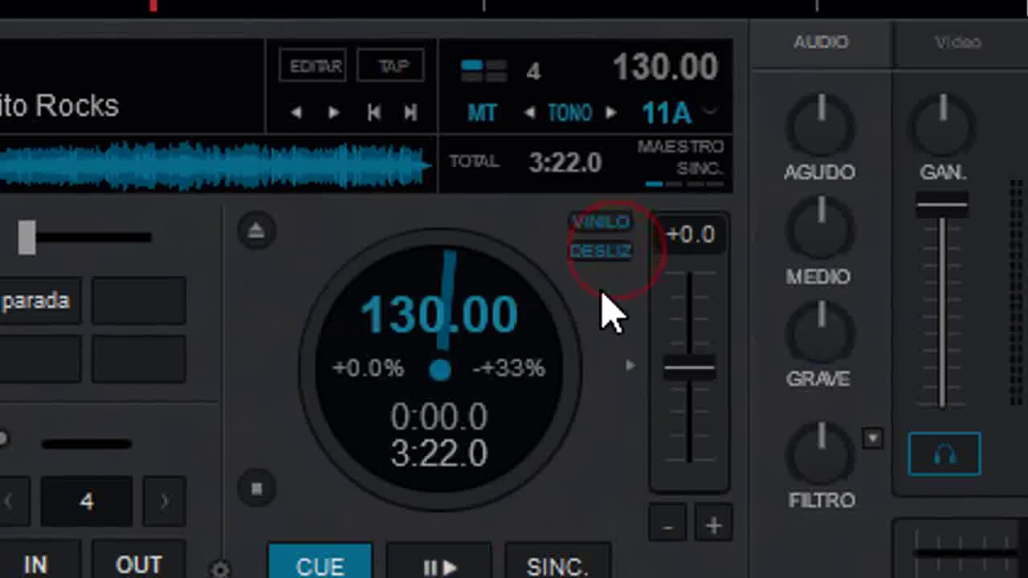
pyautogui.click(598, 256)
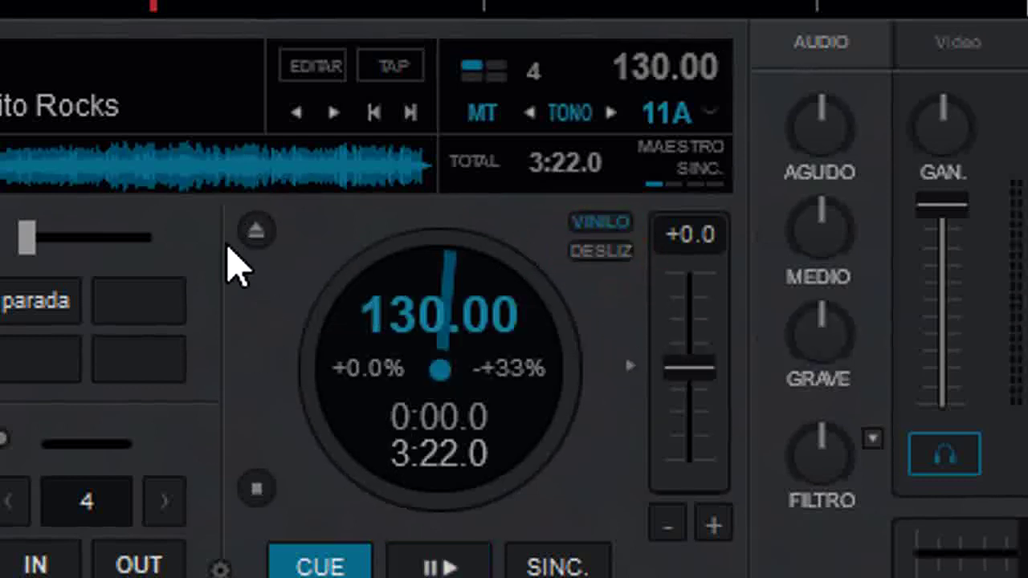
# - Replace deck A's track with a clone of deck B's track, and load the original track back onto deck A
pyautogui.click(255, 232)
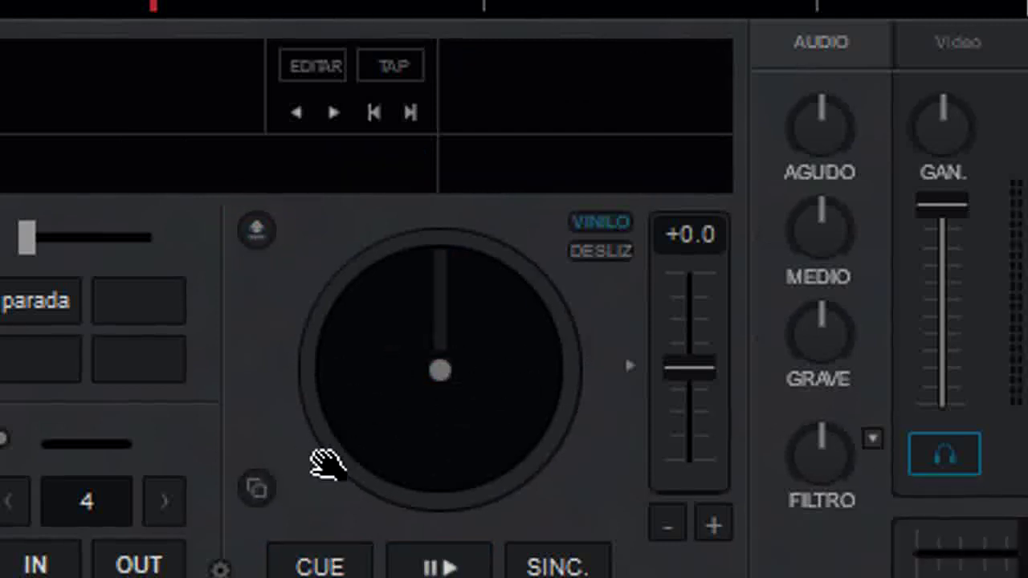
pyautogui.click(259, 490)
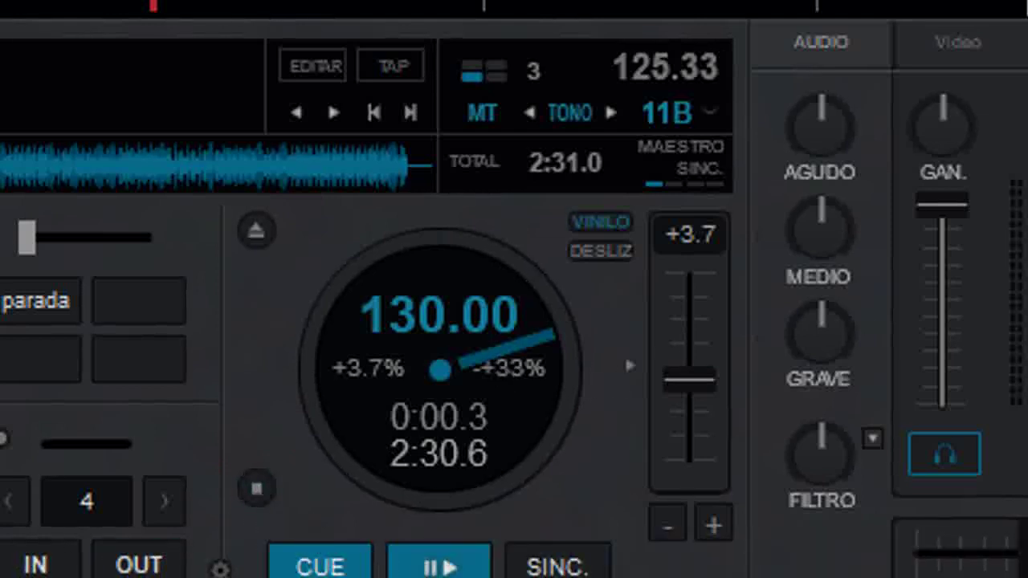
pyautogui.moveTo(434, 577); pyautogui.dragTo(443, 392)
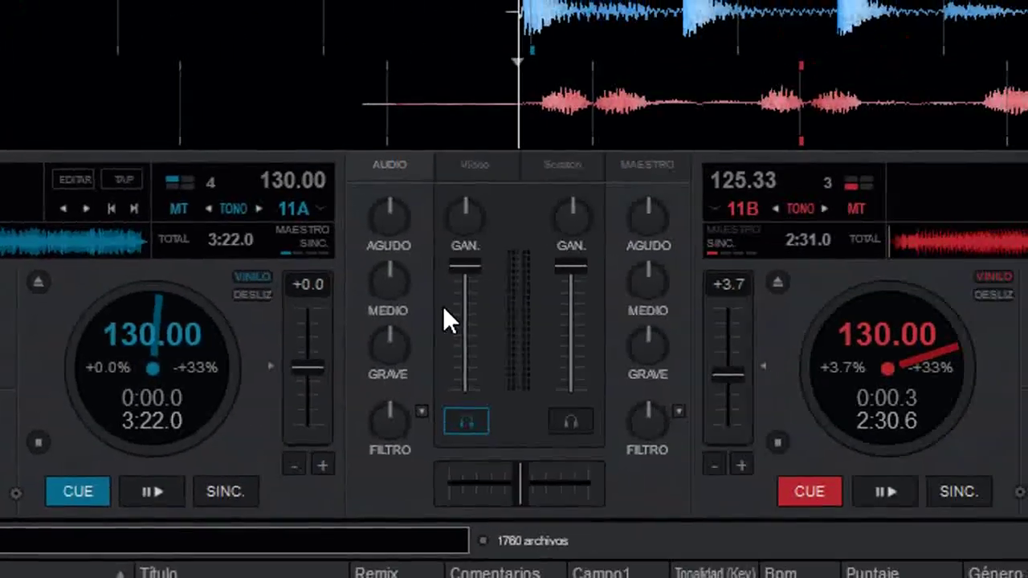
# - View the central mixer's Video page and switch the mixer to the Scratch page
pyautogui.click(470, 165)
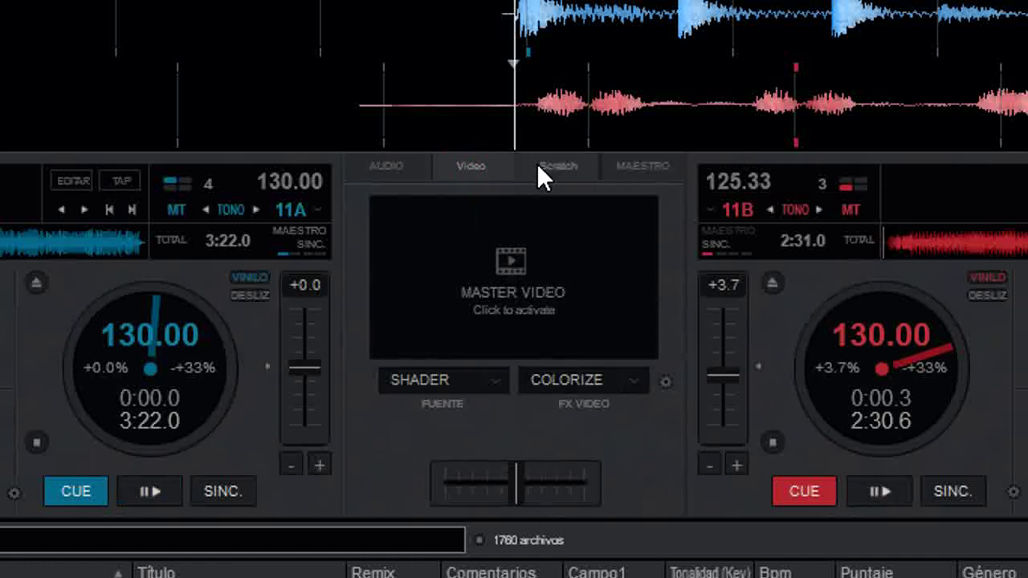
pyautogui.click(565, 167)
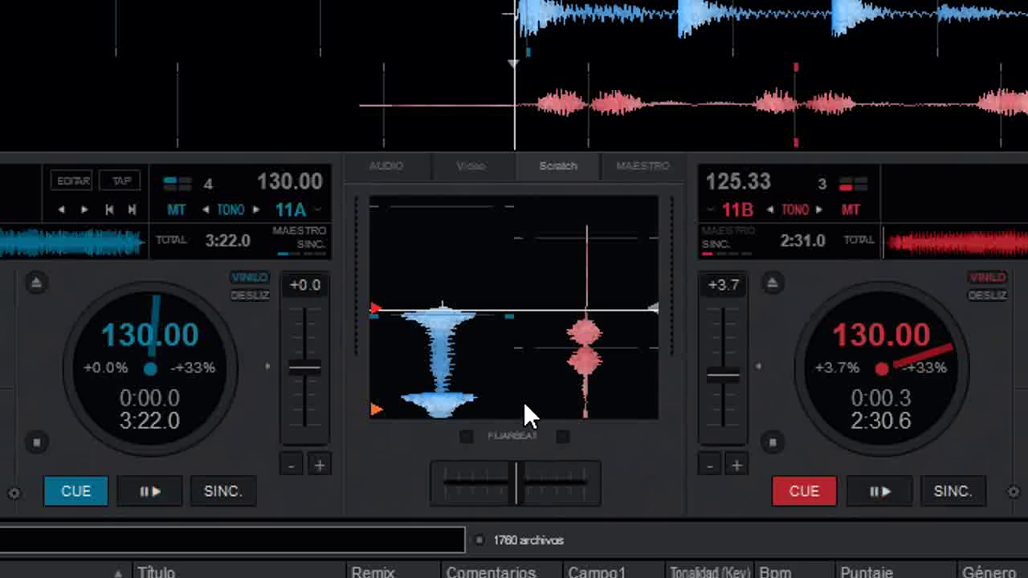
# - Toggle the beat lock on and off for both decks below the scratch waveforms
pyautogui.click(465, 436)
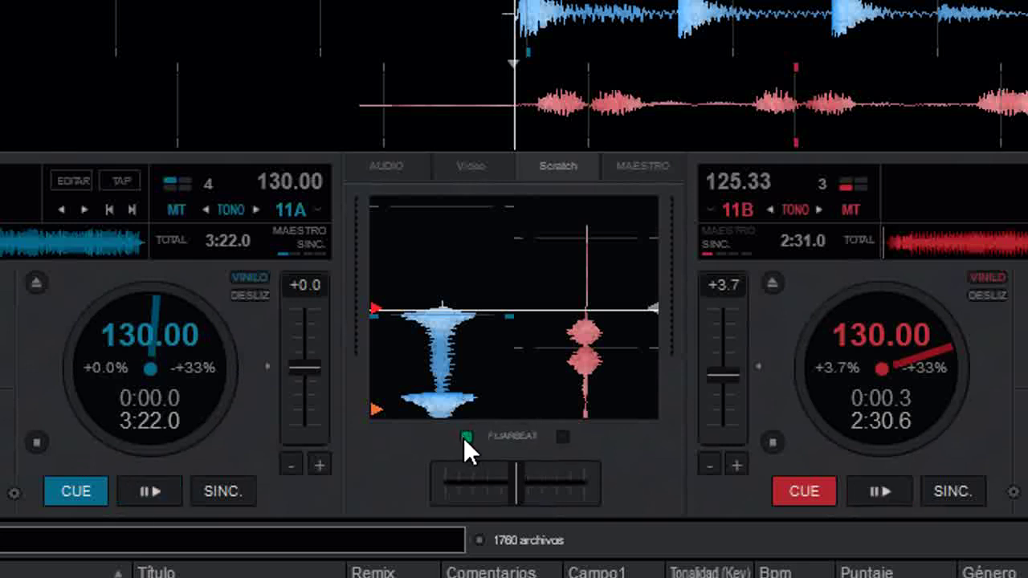
pyautogui.click(466, 436)
pyautogui.click(561, 439)
pyautogui.moveTo(532, 475)
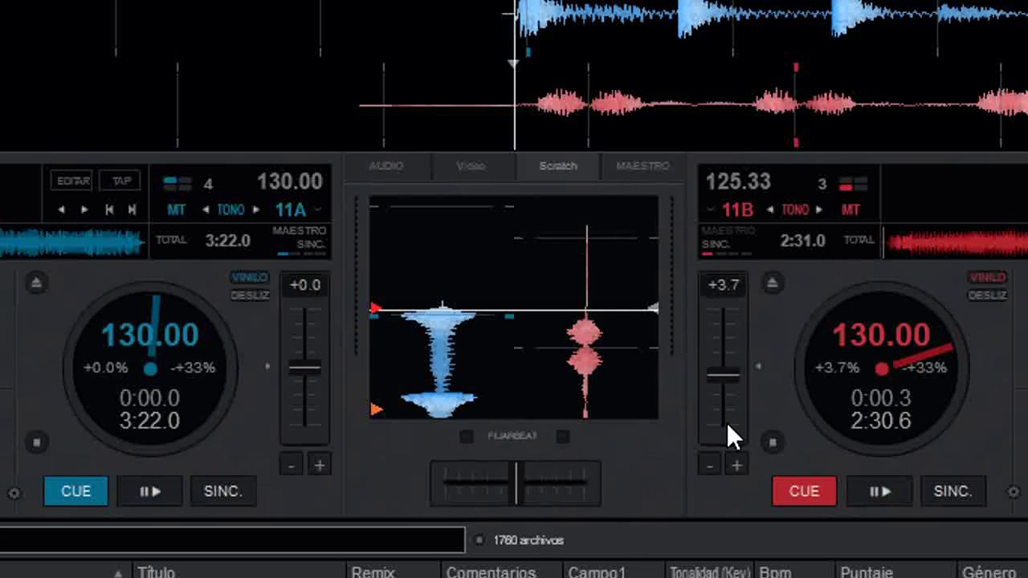